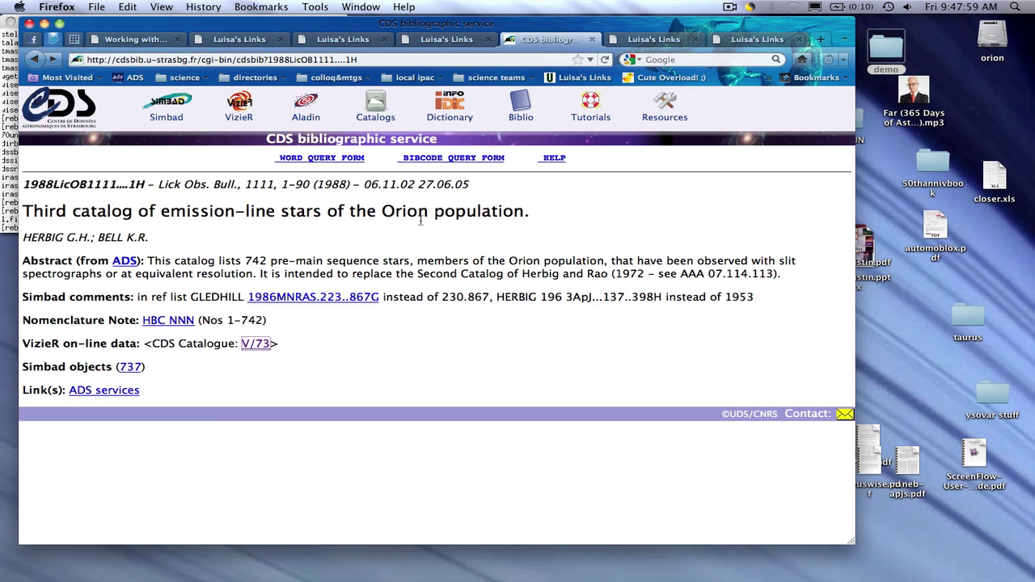
# Step: Open the V/73A ReadMe, scroll through its byte-by-byte column layout, then return to CoolWiki
pyautogui.click(257, 343)
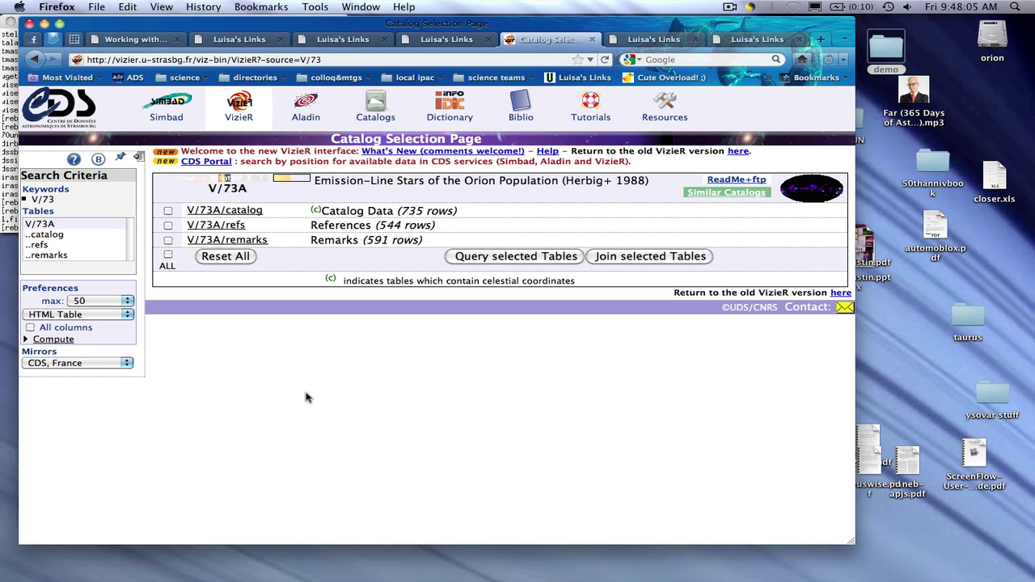
pyautogui.click(736, 180)
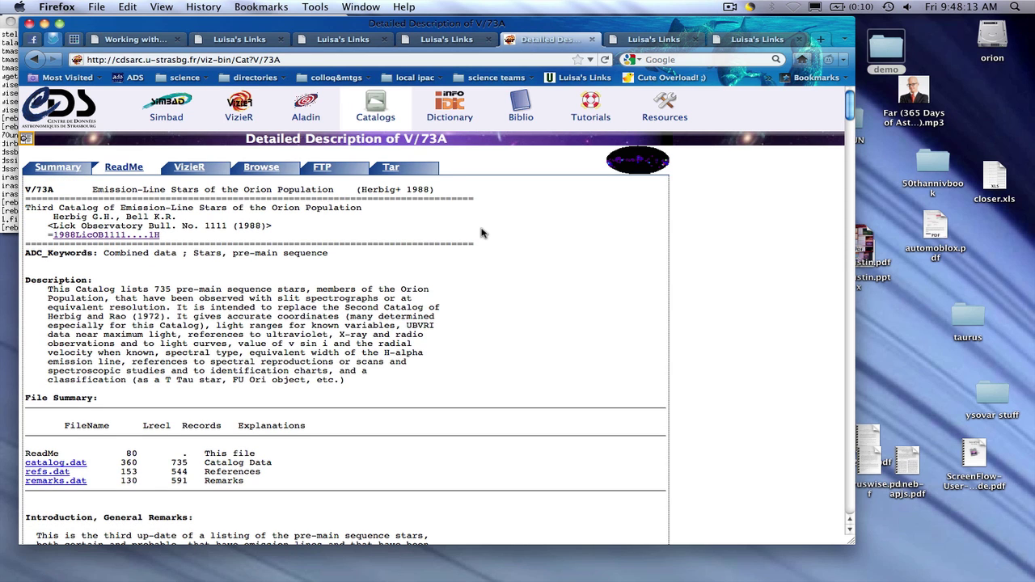
pyautogui.scroll(-2, 481, 233)
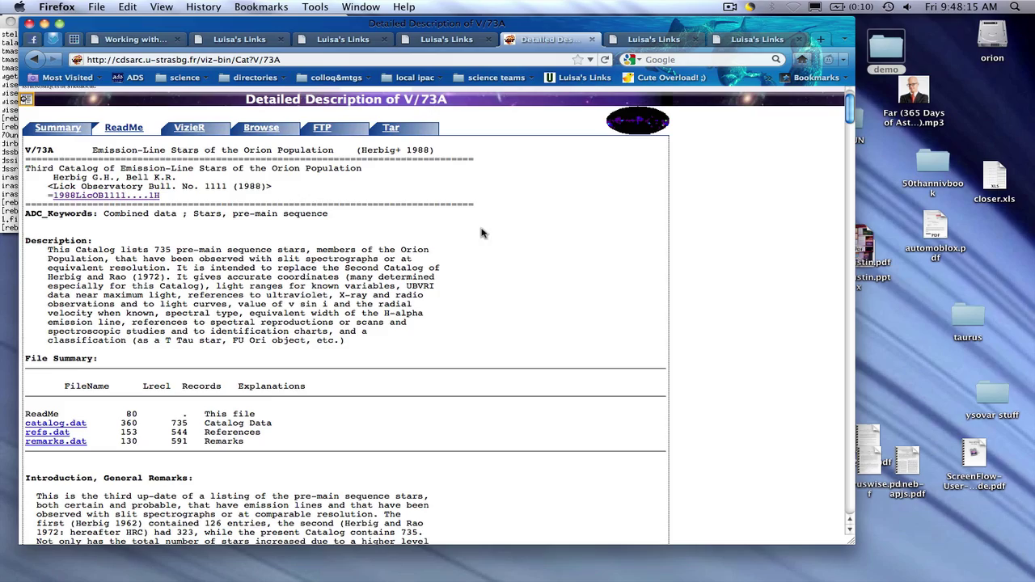
pyautogui.scroll(-8, 238, 206)
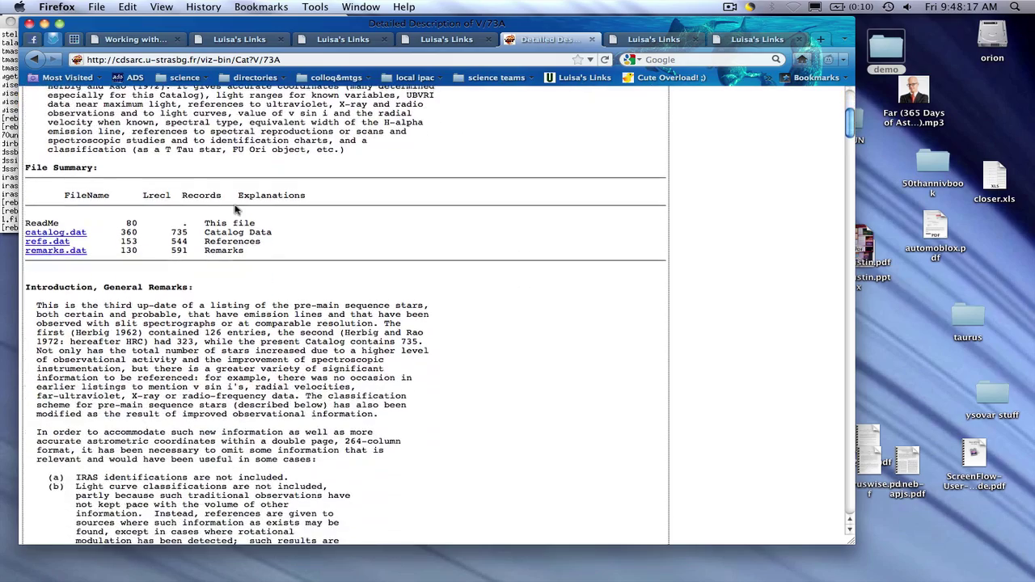
pyautogui.scroll(-20, 192, 256)
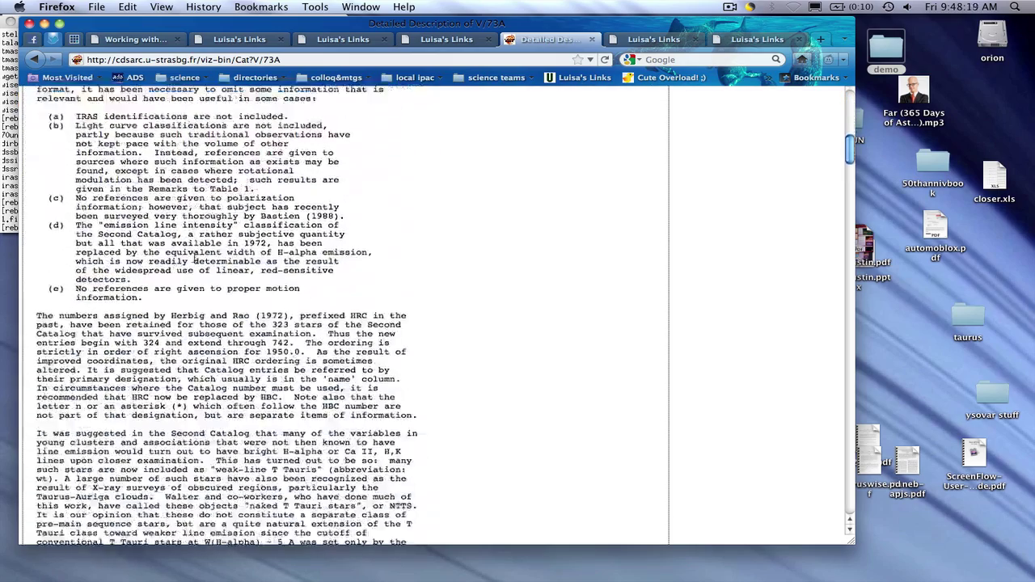
pyautogui.scroll(-20, 192, 258)
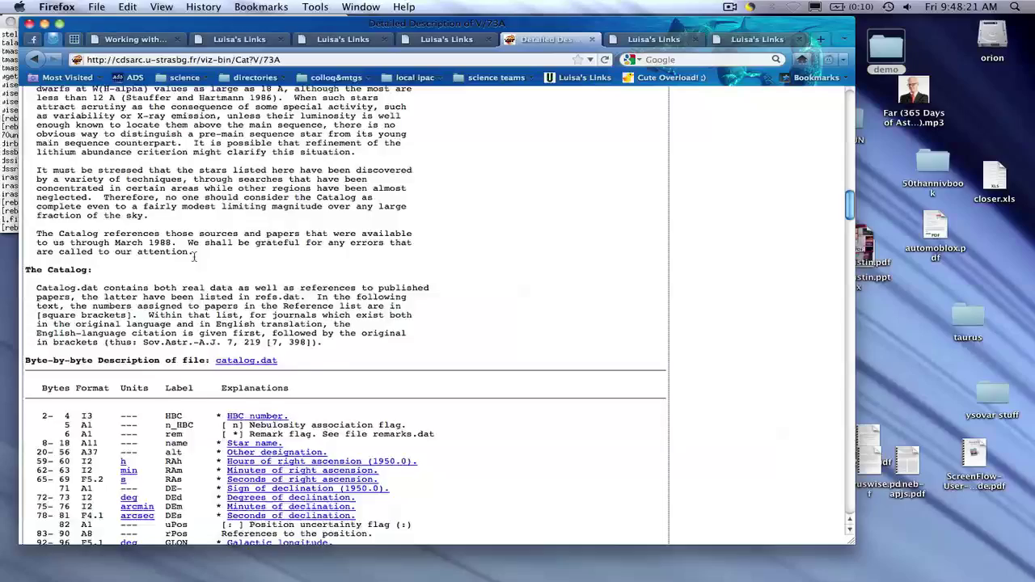
pyautogui.scroll(-5, 194, 257)
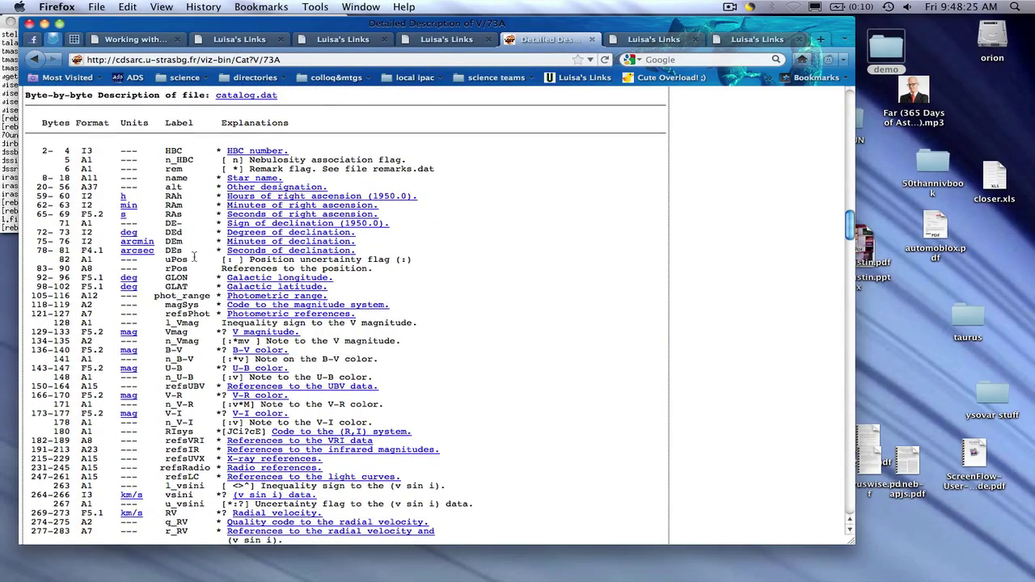
pyautogui.scroll(-4, 194, 257)
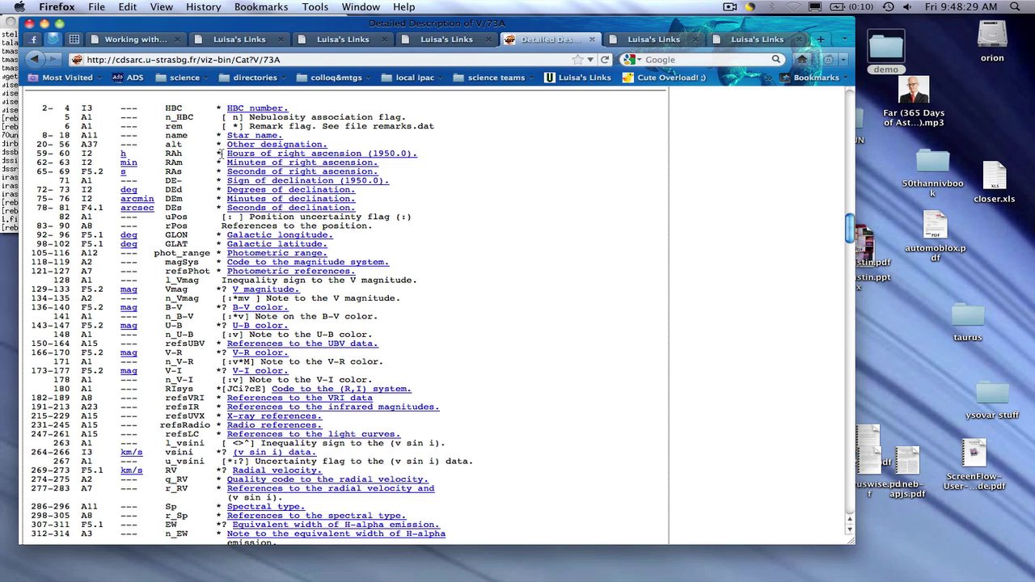
pyautogui.click(139, 39)
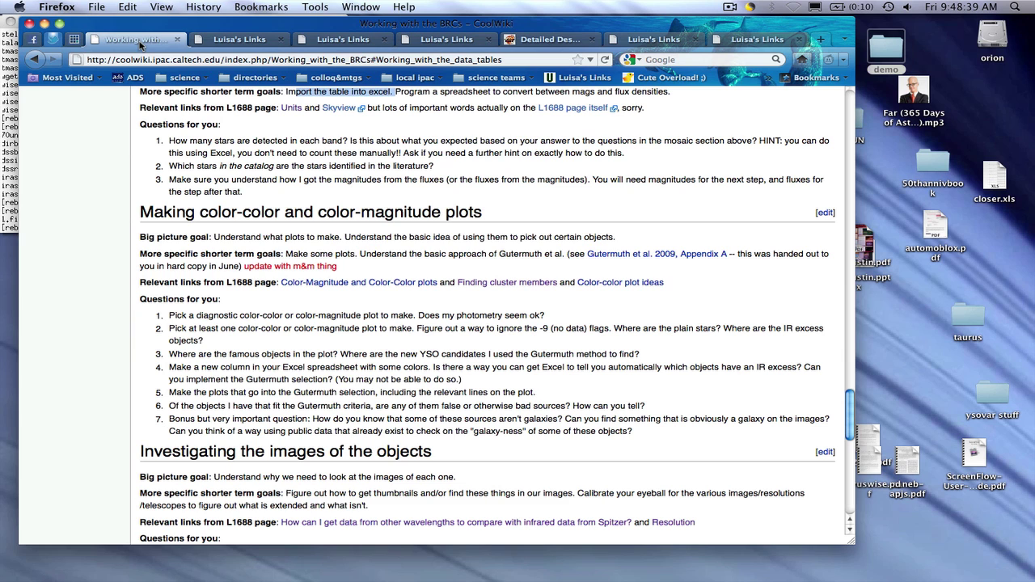
# Step: Highlight the goals of understanding the tables and importing the table into Excel
pyautogui.moveTo(848, 405); pyautogui.dragTo(848, 394)
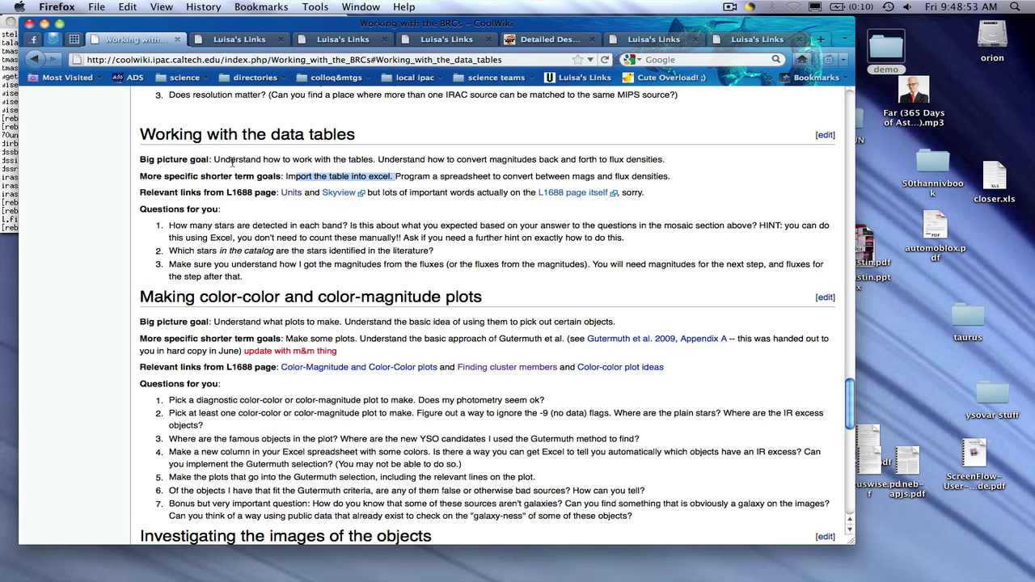
pyautogui.moveTo(212, 159); pyautogui.dragTo(373, 163)
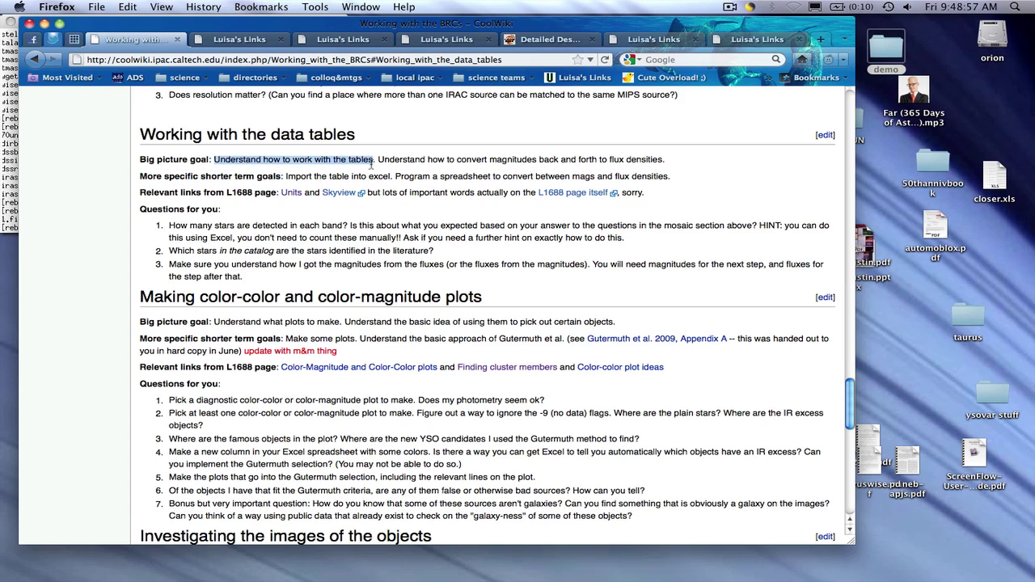
pyautogui.moveTo(286, 177); pyautogui.dragTo(394, 181)
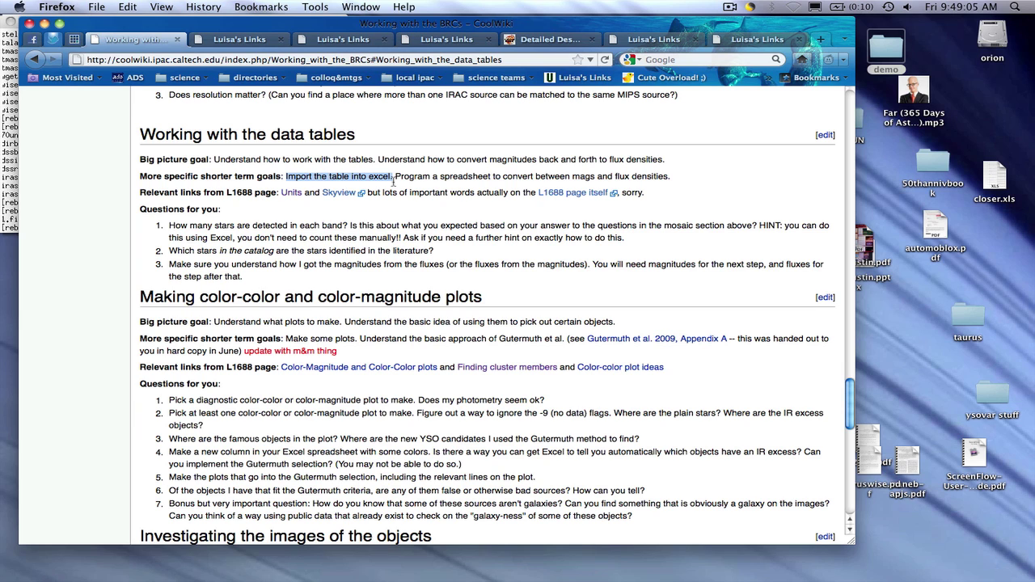
# Step: Open the demo folder, select justysos+opt2.cat.tbl, and switch to large-icon view
pyautogui.doubleClick(887, 50)
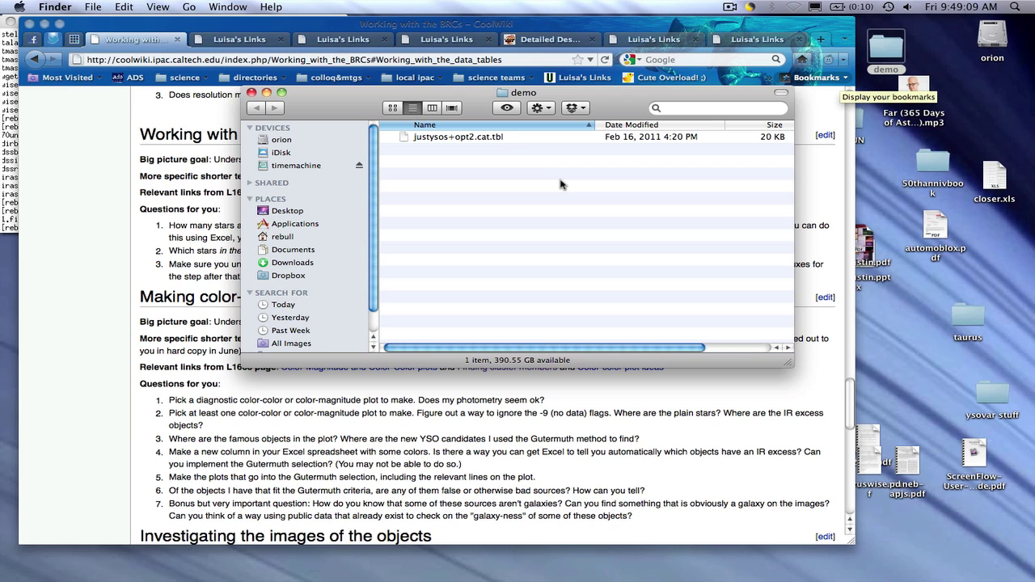
pyautogui.click(515, 139)
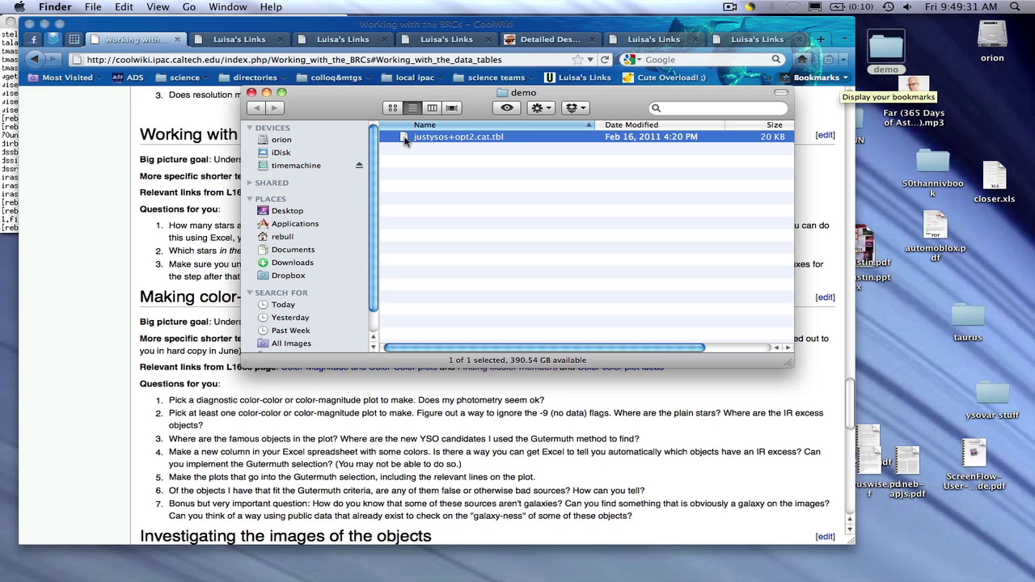
pyautogui.click(393, 108)
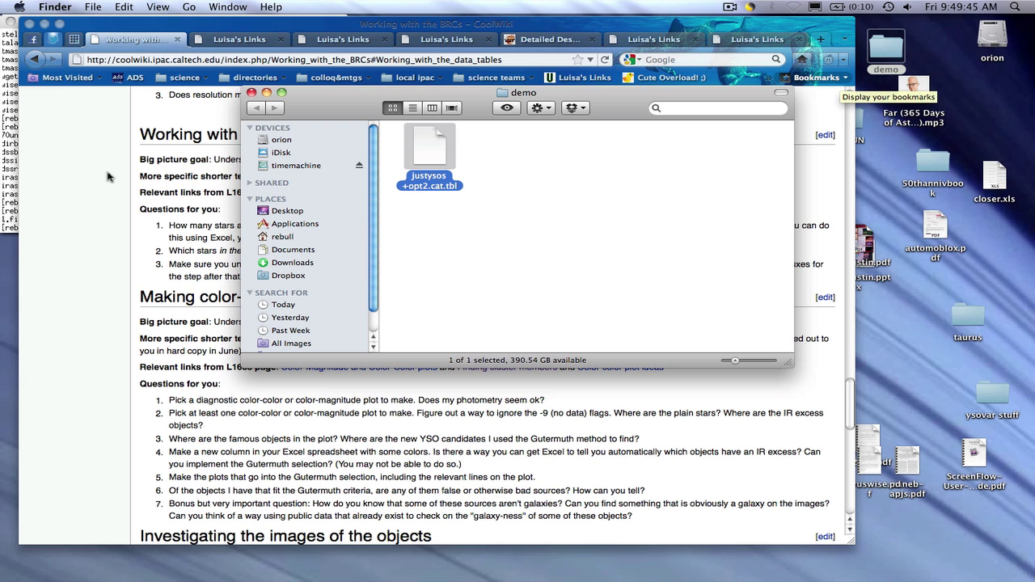
# Step: In the terminal, list the folder and page justysos+opt2.cat.tbl with less
pyautogui.moveTo(130, 26); pyautogui.dragTo(217, 27)
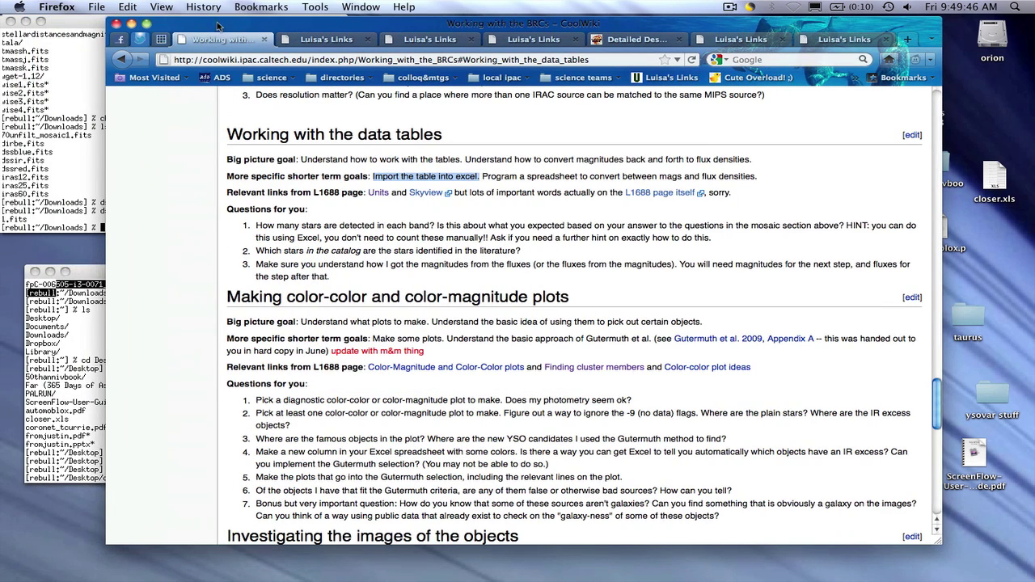
pyautogui.click(77, 368)
pyautogui.write('ls')
pyautogui.press('Return')
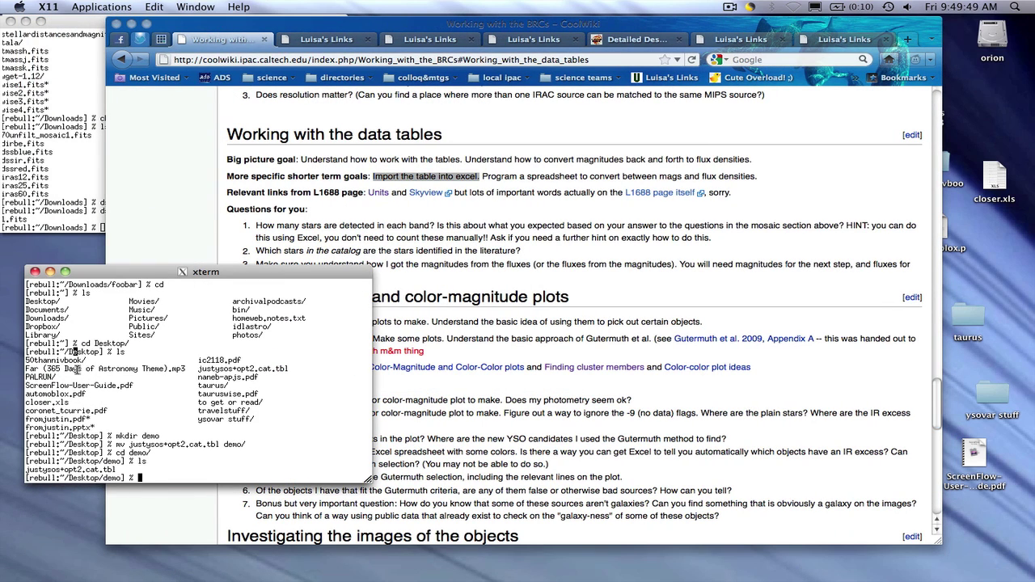
pyautogui.write('less ju')
pyautogui.press('Tab')
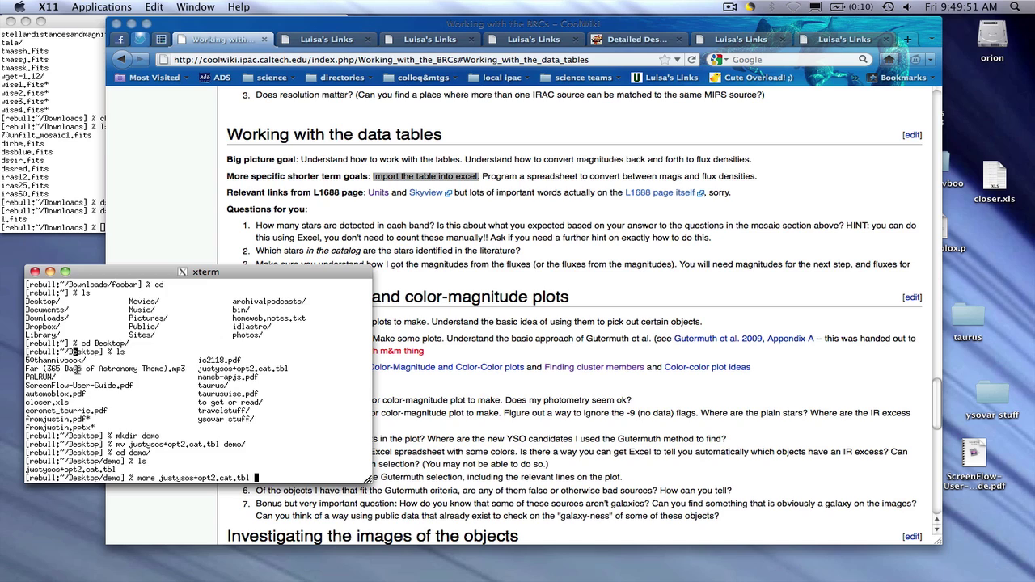
pyautogui.press('Return')
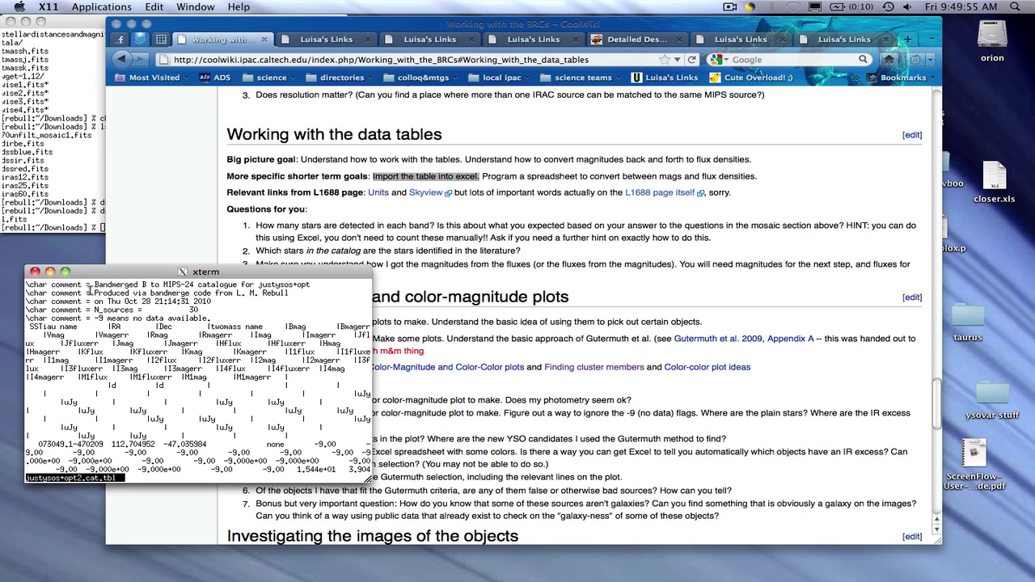
# Step: Highlight the header comments (creation date, N_sources, -9 note) and the pipe-separated column header rows
pyautogui.moveTo(88, 285); pyautogui.dragTo(296, 284)
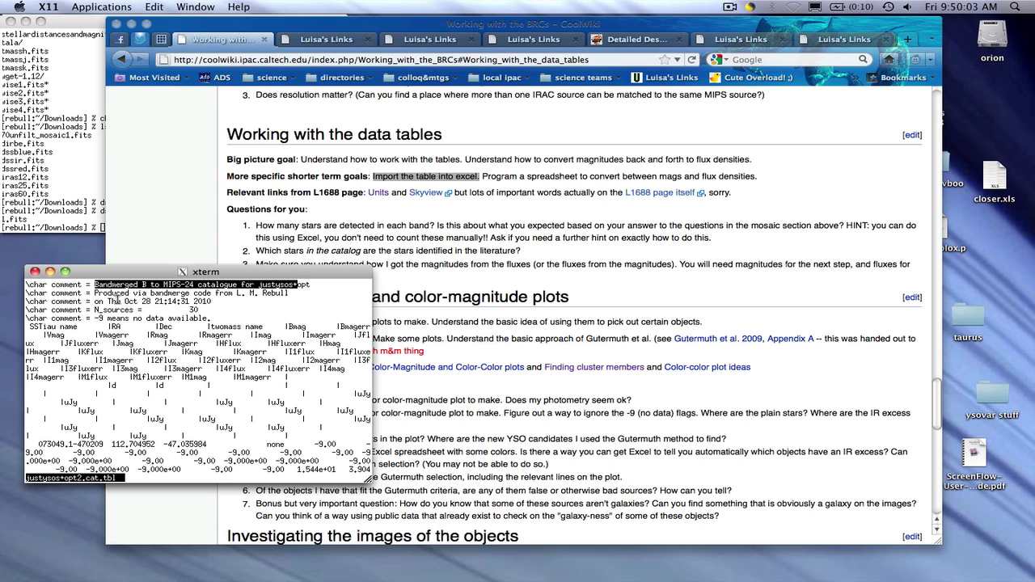
pyautogui.moveTo(110, 300); pyautogui.dragTo(212, 302)
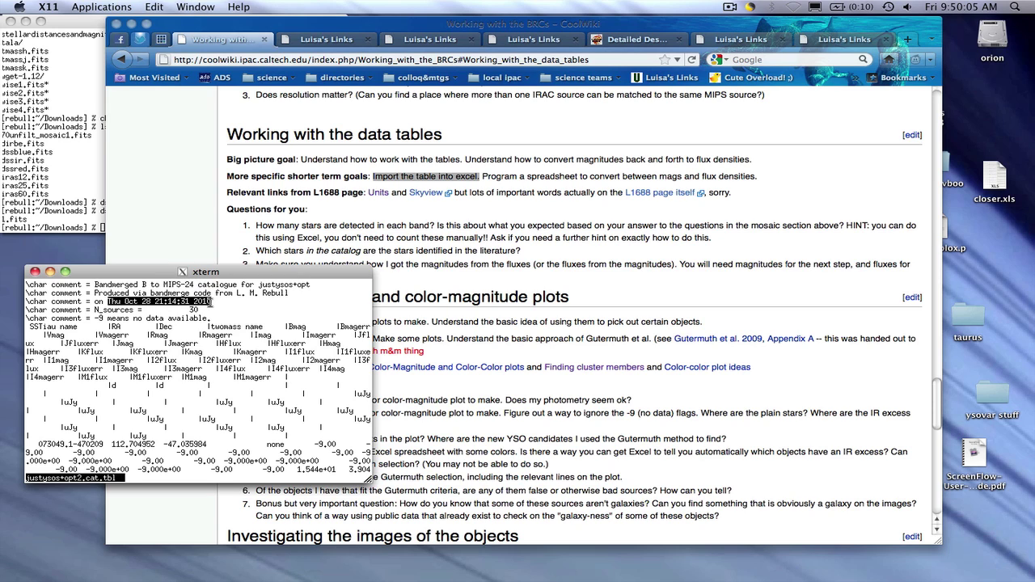
pyautogui.tripleClick(265, 292)
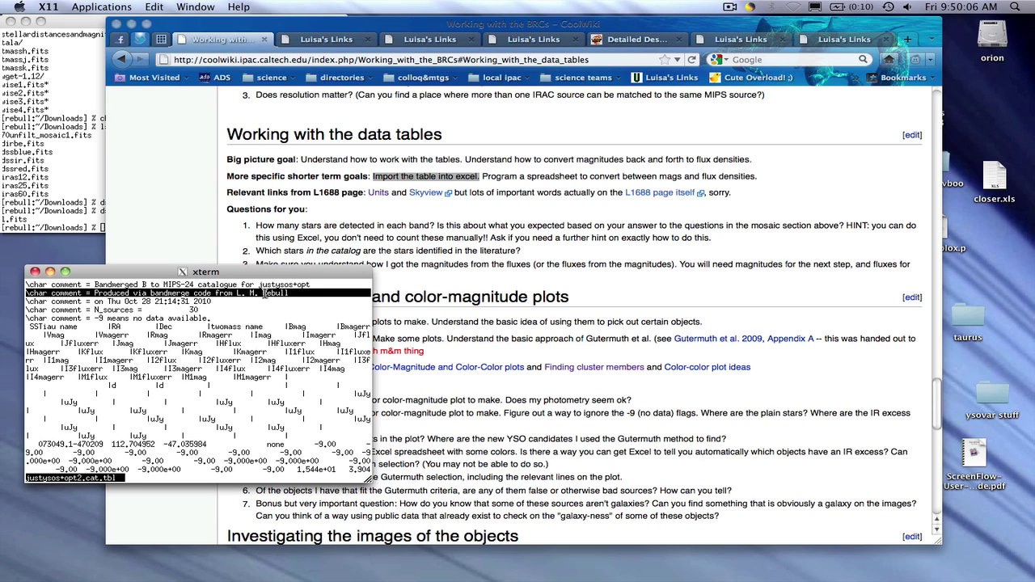
pyautogui.doubleClick(199, 310)
pyautogui.tripleClick(199, 310)
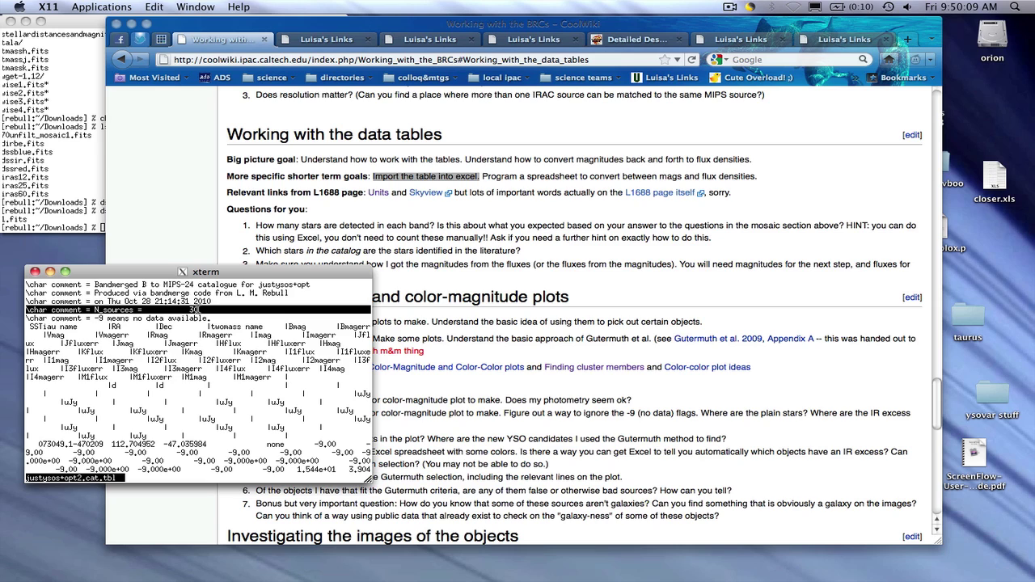
pyautogui.doubleClick(191, 319)
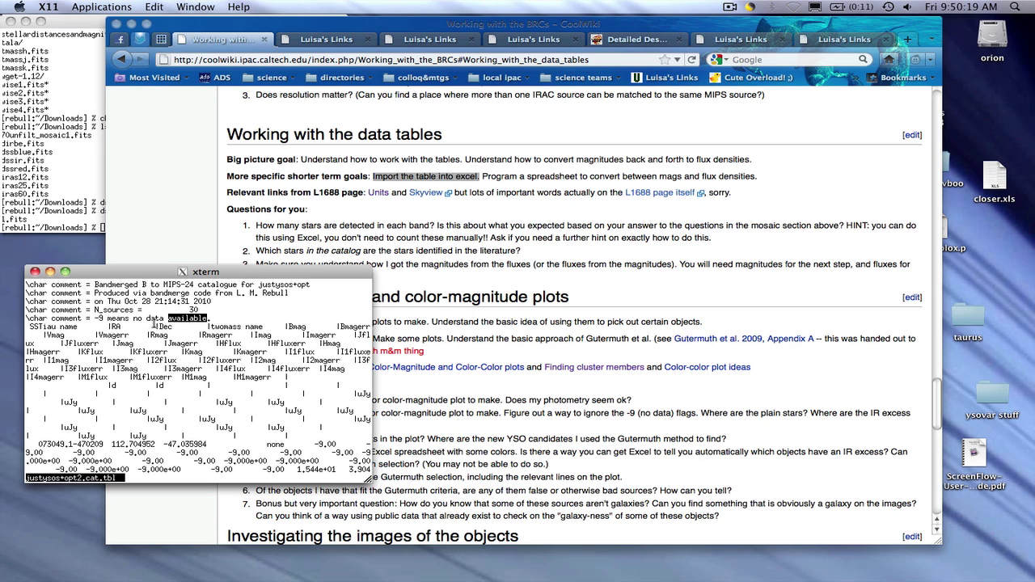
pyautogui.click(154, 326)
pyautogui.moveTo(154, 326); pyautogui.dragTo(136, 380)
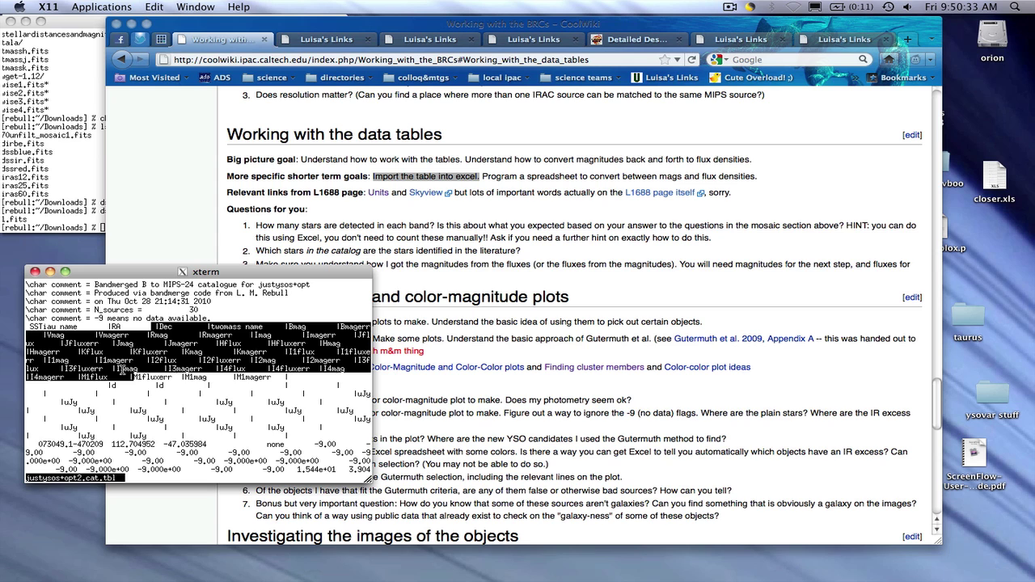
pyautogui.moveTo(126, 375); pyautogui.dragTo(198, 378)
# Step: Open justysos+opt2.cat.tbl in TextEdit and resize the window to show more columns and rows
pyautogui.click(131, 24)
pyautogui.click(461, 185)
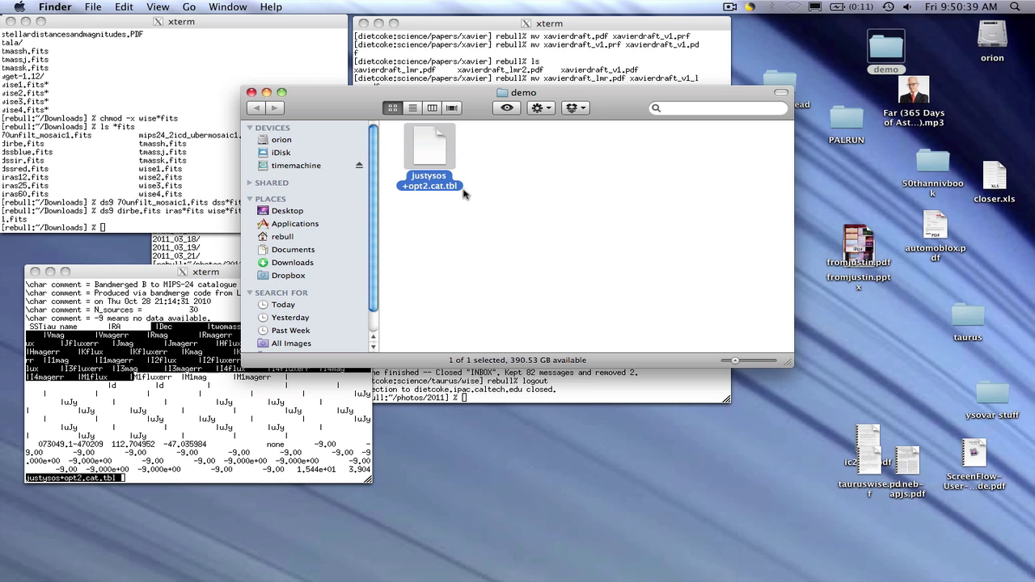
pyautogui.moveTo(437, 158); pyautogui.dragTo(554, 574)
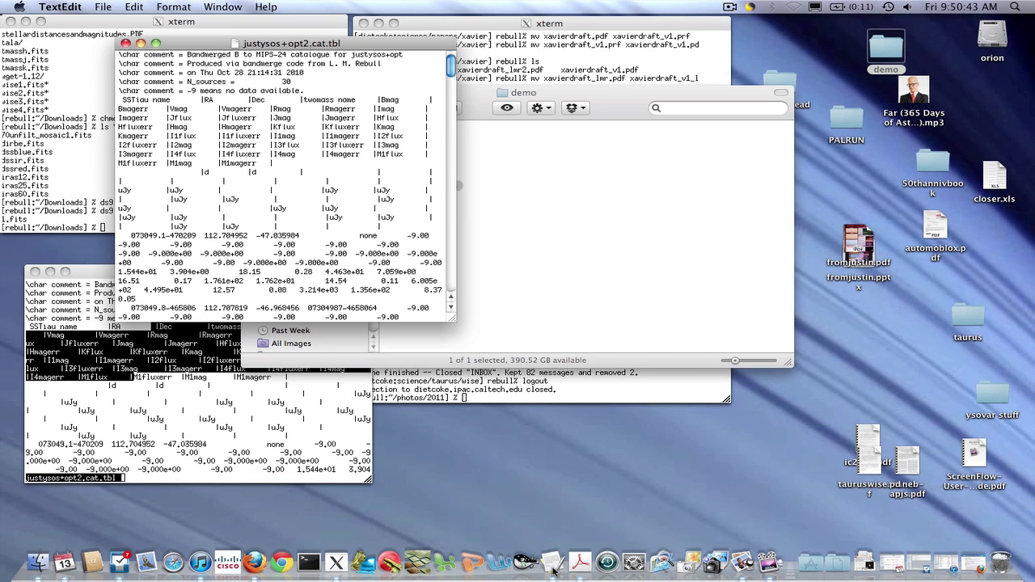
pyautogui.moveTo(453, 318); pyautogui.dragTo(1032, 437)
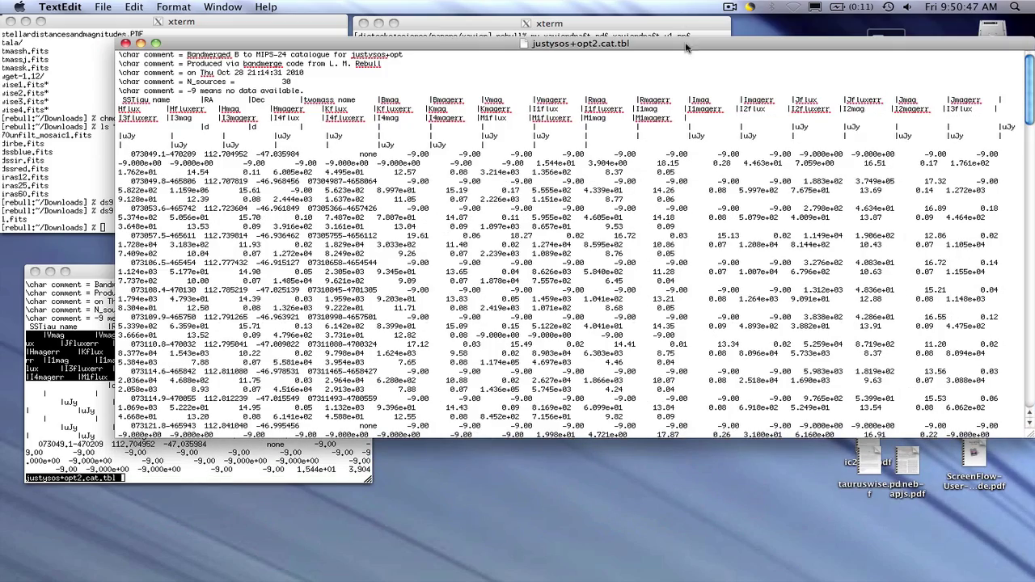
pyautogui.moveTo(686, 48); pyautogui.dragTo(593, 48)
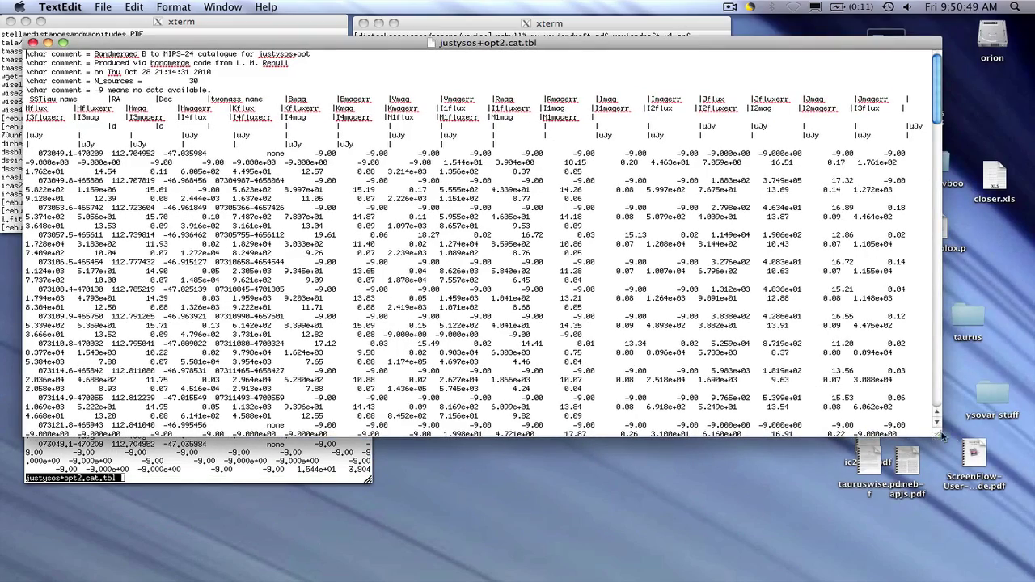
pyautogui.moveTo(940, 435); pyautogui.dragTo(970, 335)
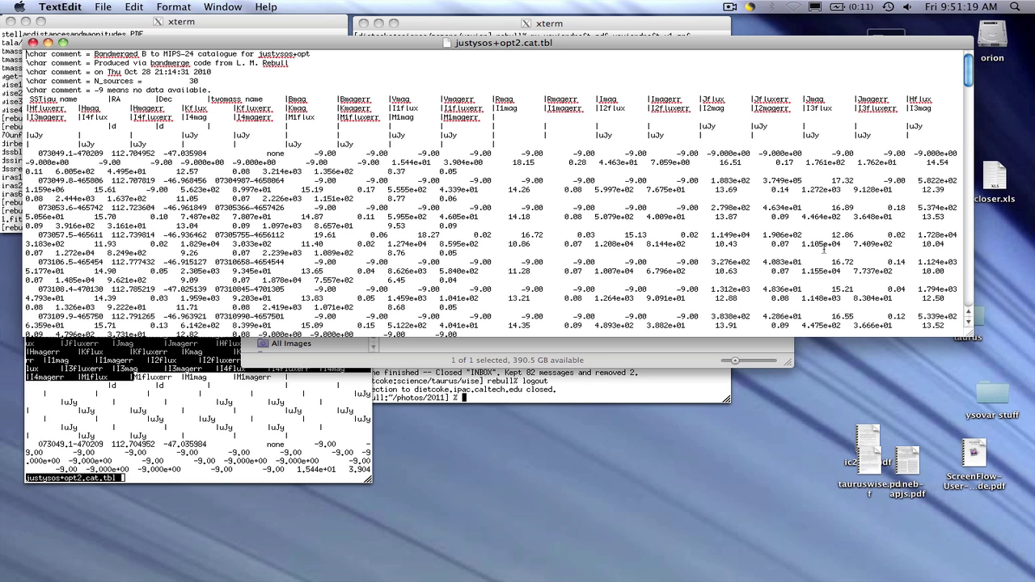
pyautogui.moveTo(971, 331); pyautogui.dragTo(991, 361)
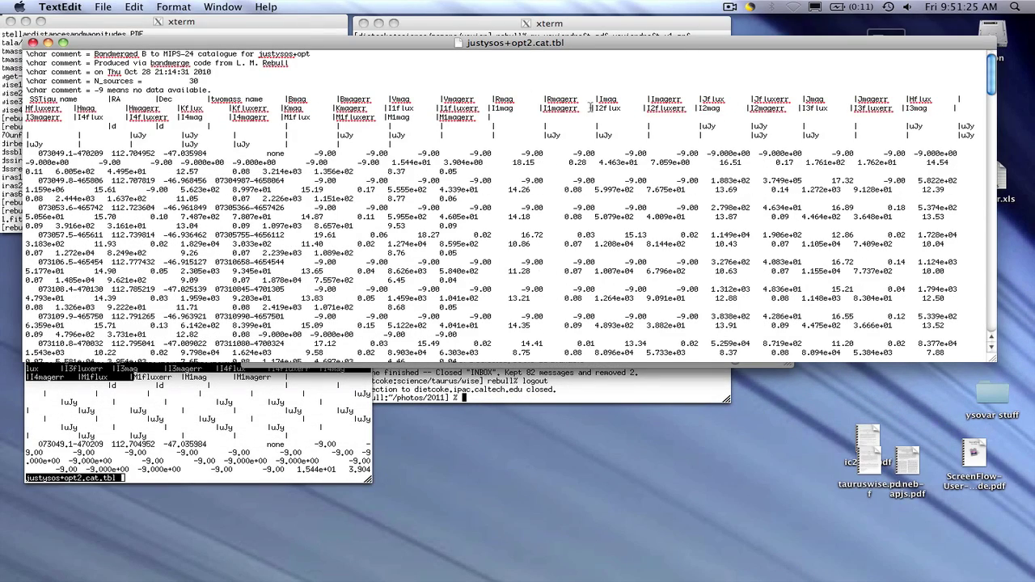
# Step: Append .txt to the catalog's file name and confirm using the .txt extension
pyautogui.moveTo(609, 44); pyautogui.dragTo(611, 213)
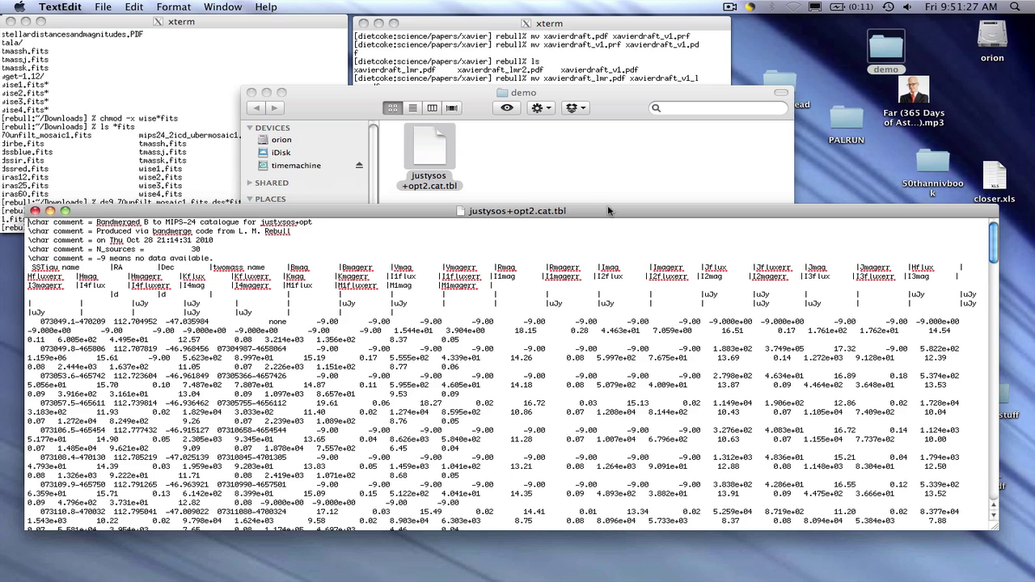
pyautogui.click(493, 178)
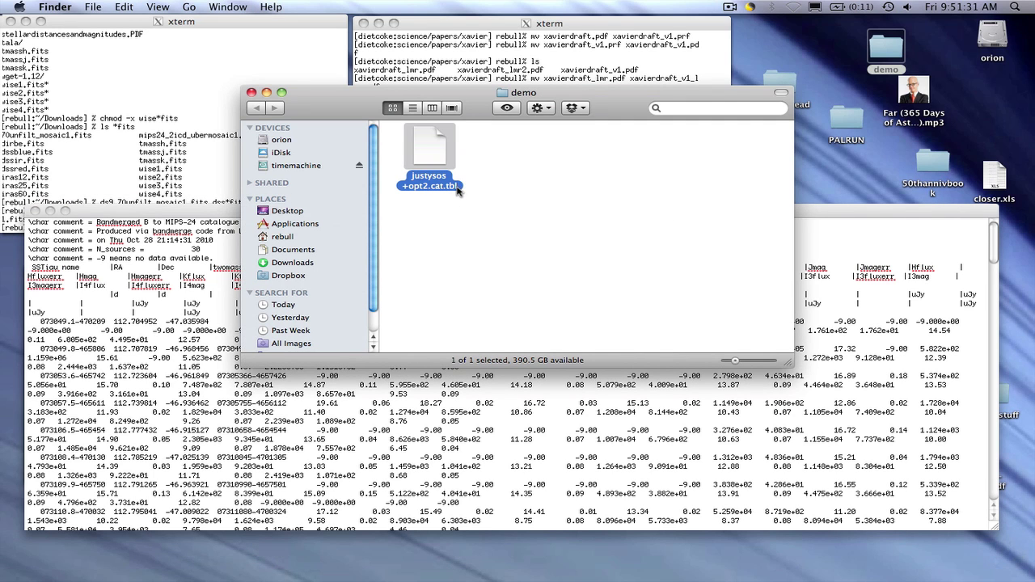
pyautogui.click(457, 188)
pyautogui.click(457, 188)
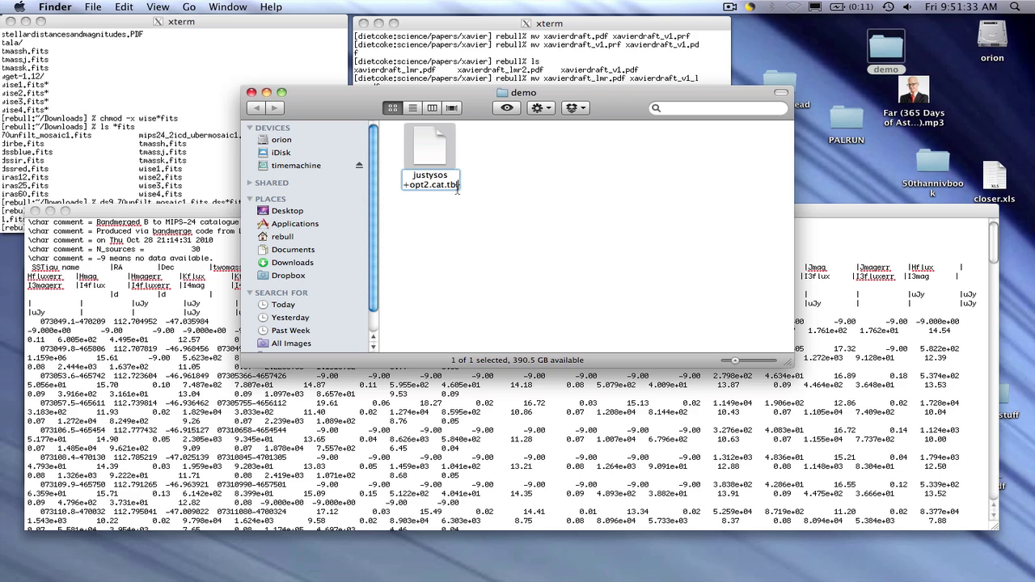
pyautogui.write('.tx')
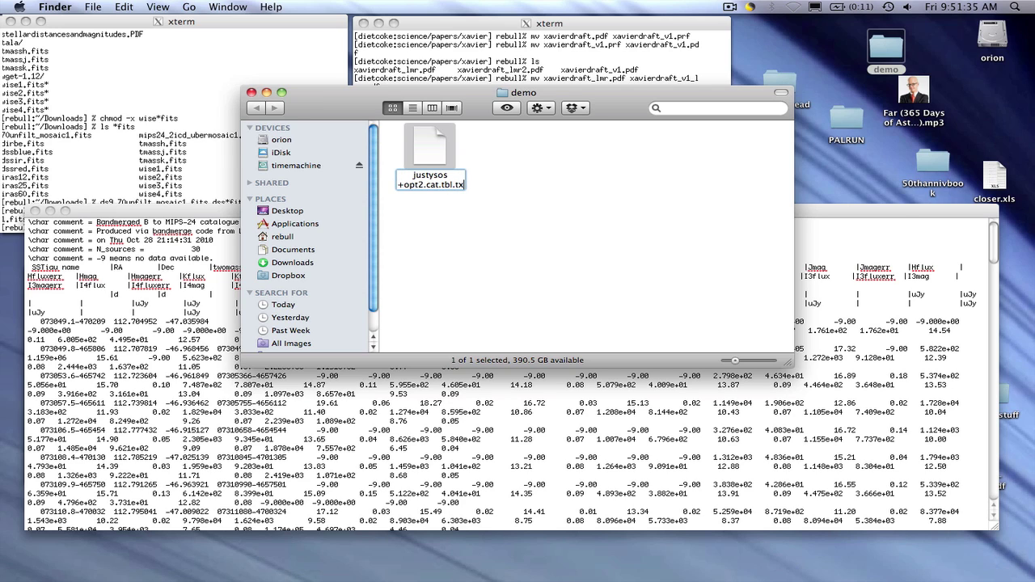
pyautogui.write('t')
pyautogui.press('Return')
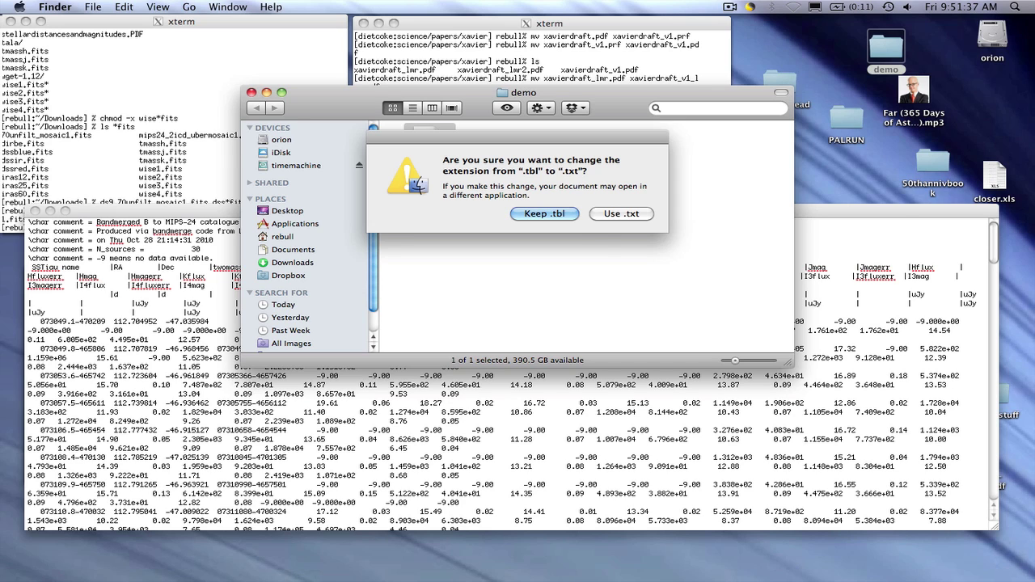
pyautogui.click(617, 215)
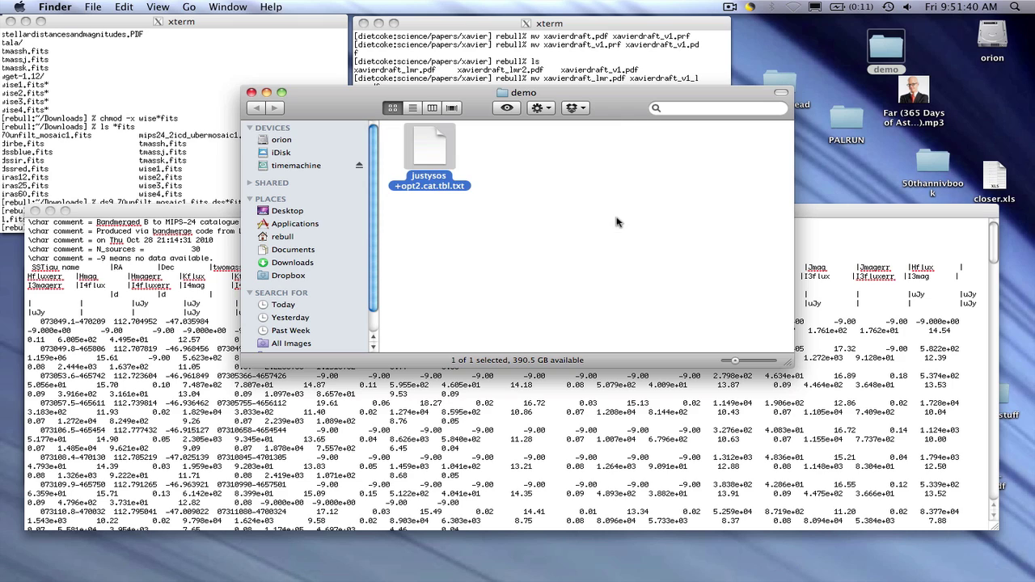
# Step: Open justysos+opt2.cat.tbl.txt in TextEdit, enlarge it to view more columns, then close it
pyautogui.doubleClick(426, 149)
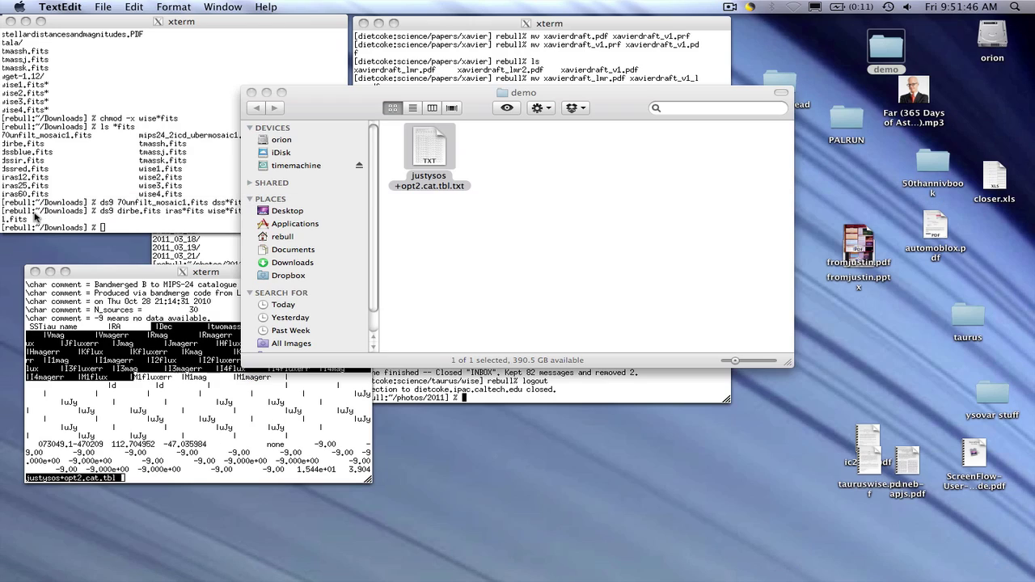
pyautogui.click(35, 211)
pyautogui.doubleClick(418, 158)
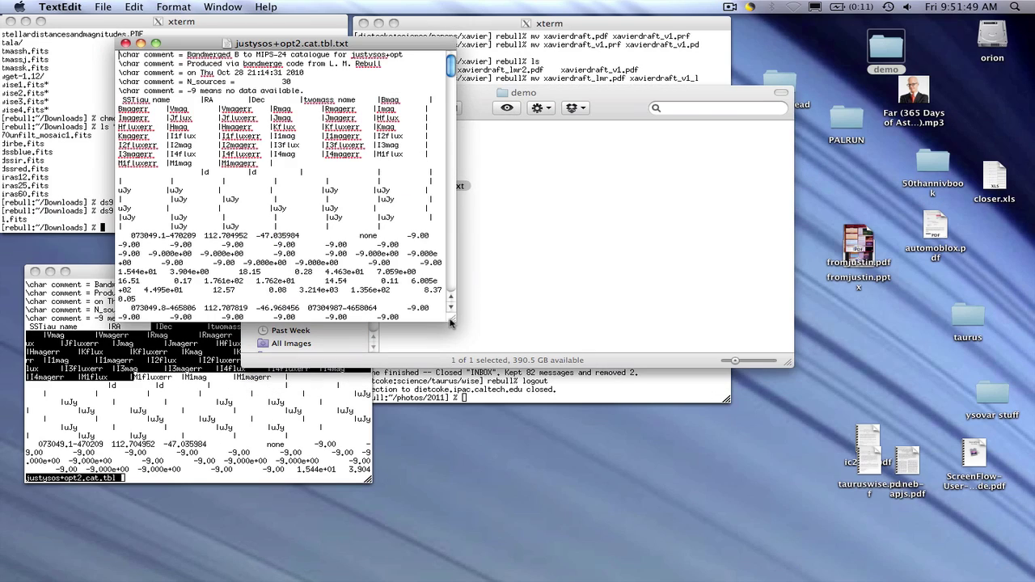
pyautogui.moveTo(450, 322); pyautogui.dragTo(970, 402)
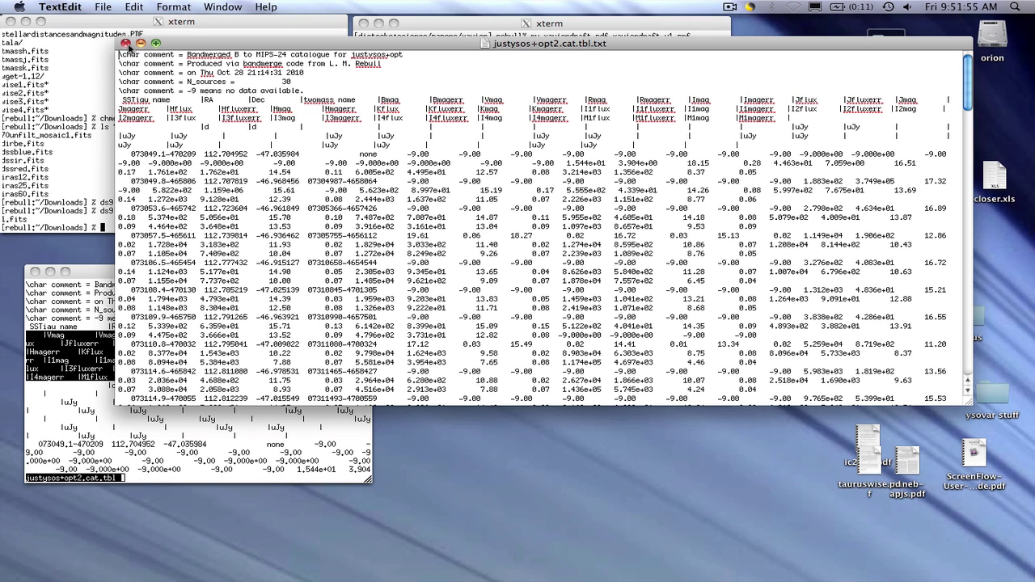
pyautogui.click(126, 43)
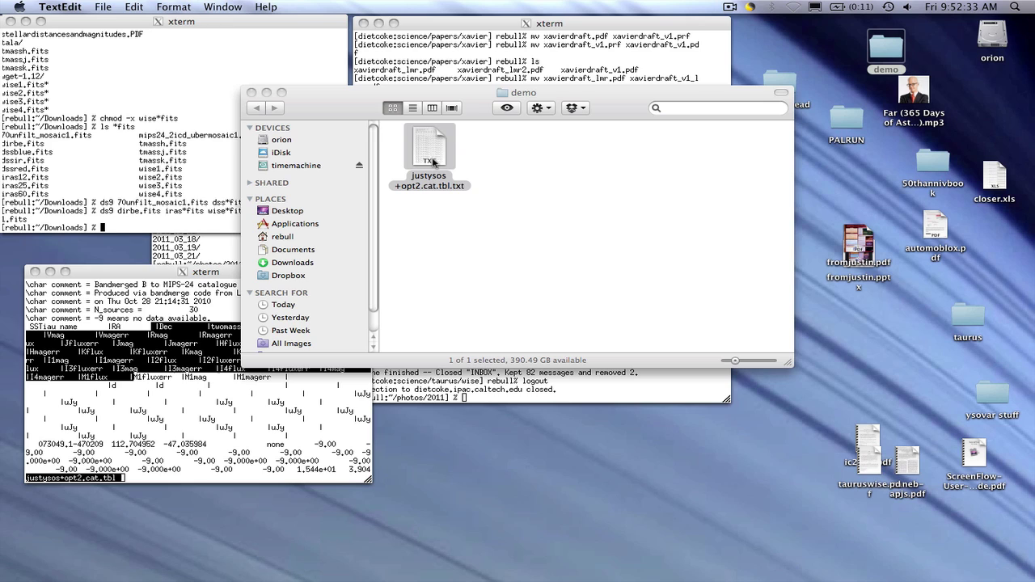
# Step: Launch Microsoft Excel and move the new workbook aside to reveal the demo folder
pyautogui.moveTo(444, 567)
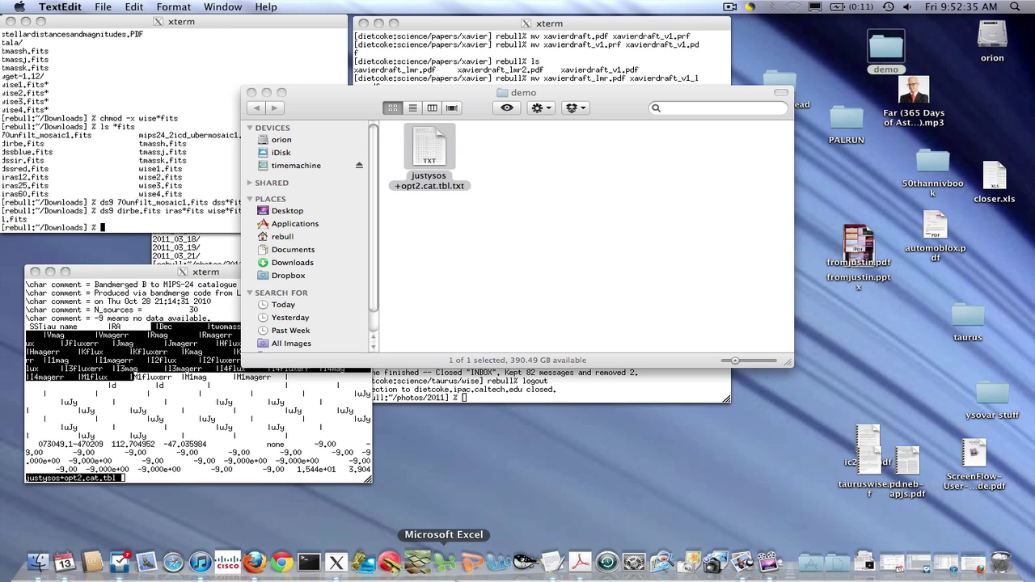
pyautogui.click(450, 568)
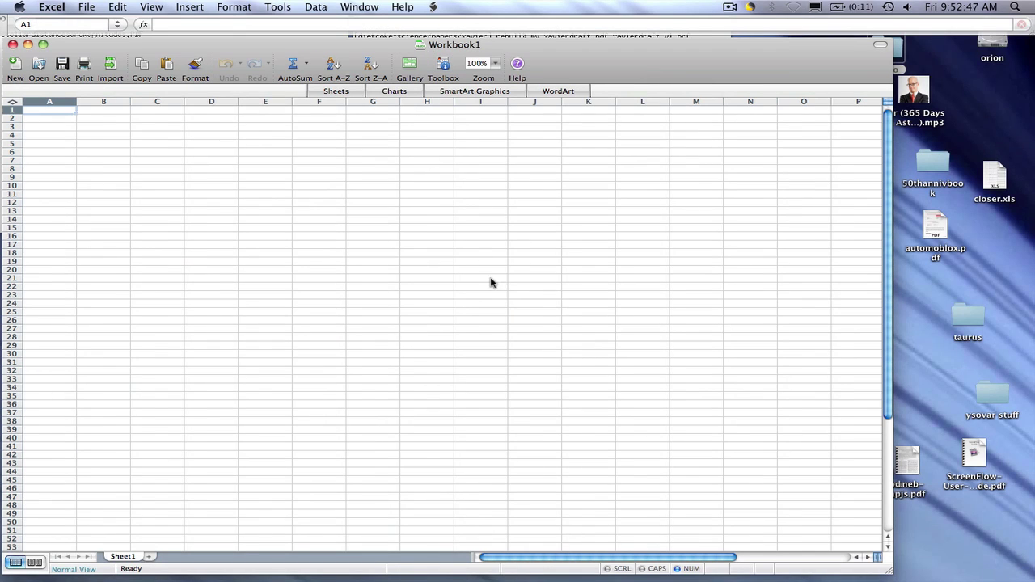
pyautogui.moveTo(404, 45); pyautogui.dragTo(472, 245)
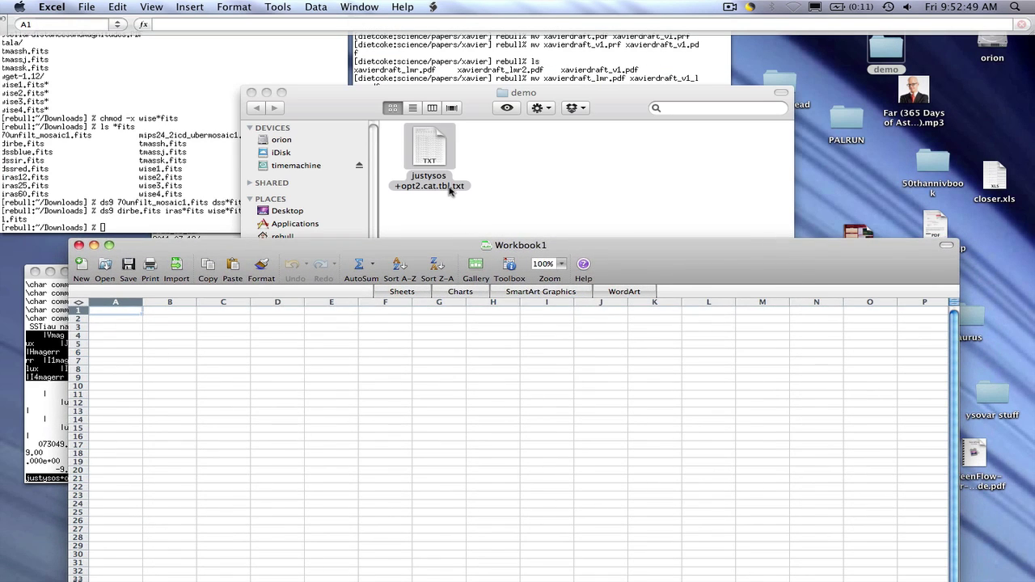
# Step: Rename the catalog back to justysos+opt2.cat.tbl, keeping .tbl, and bring Workbook1 forward
pyautogui.click(449, 188)
pyautogui.press('Return')
pyautogui.press('Right')
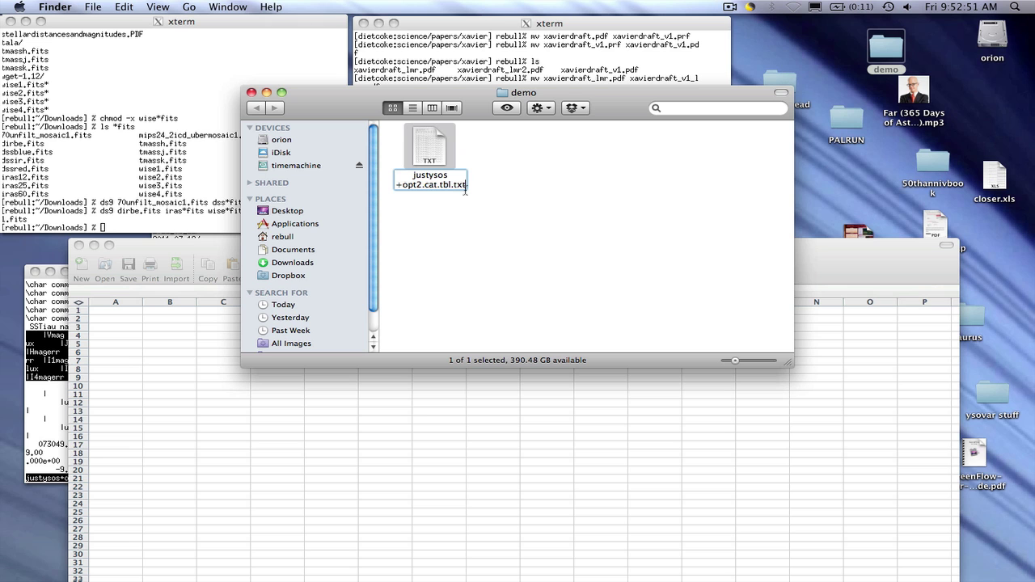
pyautogui.press('BackSpace')
pyautogui.press('BackSpace')
pyautogui.press('BackSpace')
pyautogui.press('BackSpace')
pyautogui.press('Return')
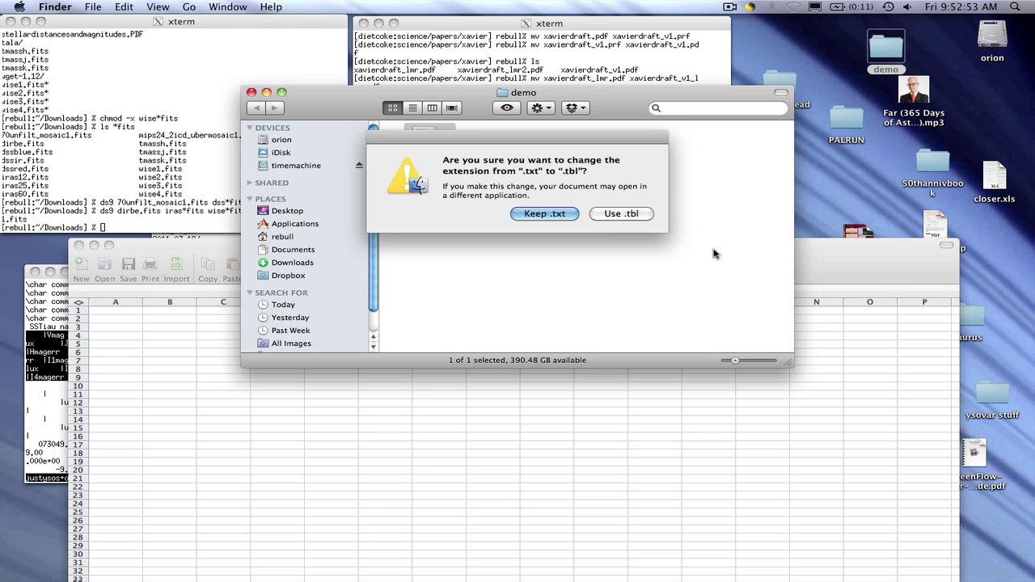
pyautogui.click(618, 217)
pyautogui.moveTo(821, 251); pyautogui.dragTo(809, 60)
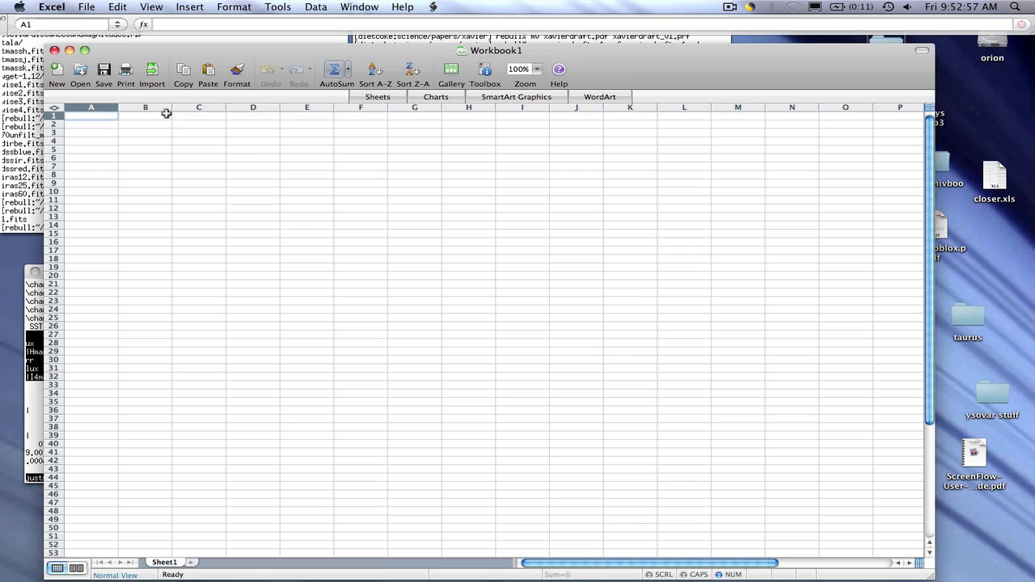
# Step: Open justysos+opt2.cat.tbl from Desktop > demo with All Files enabled, launching the Text Import Wizard
pyautogui.click(81, 71)
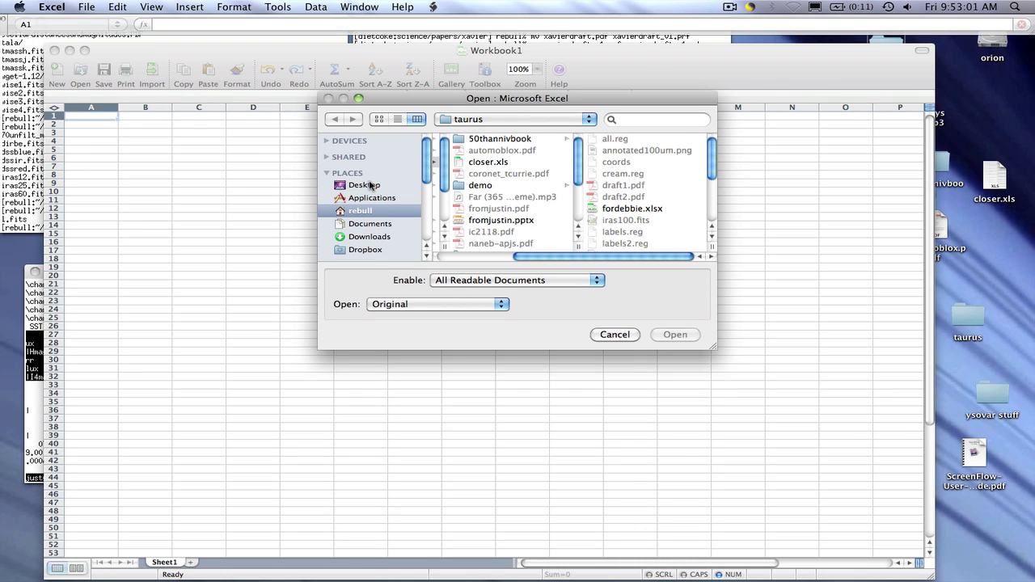
pyautogui.click(368, 185)
pyautogui.click(502, 186)
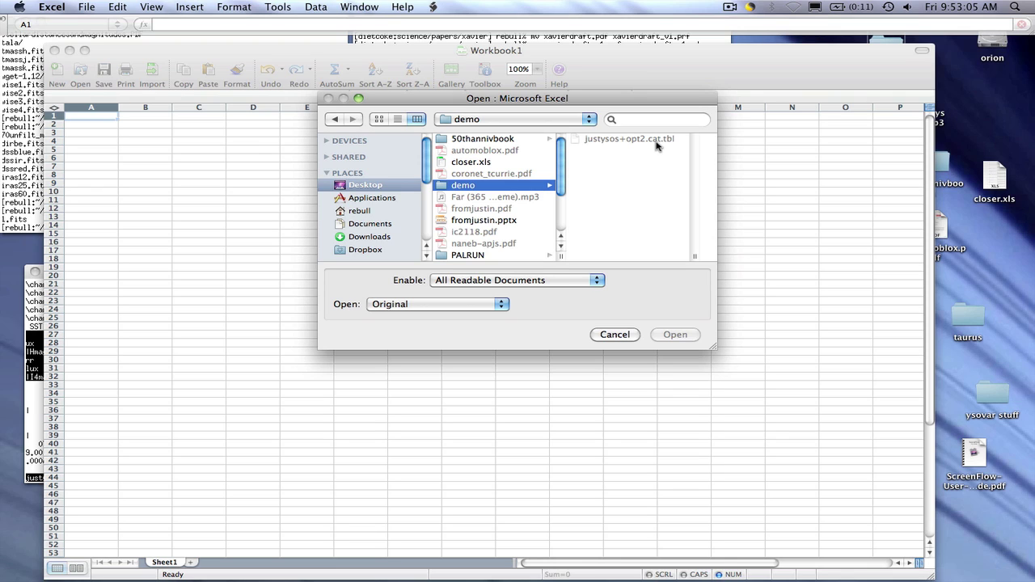
pyautogui.click(554, 280)
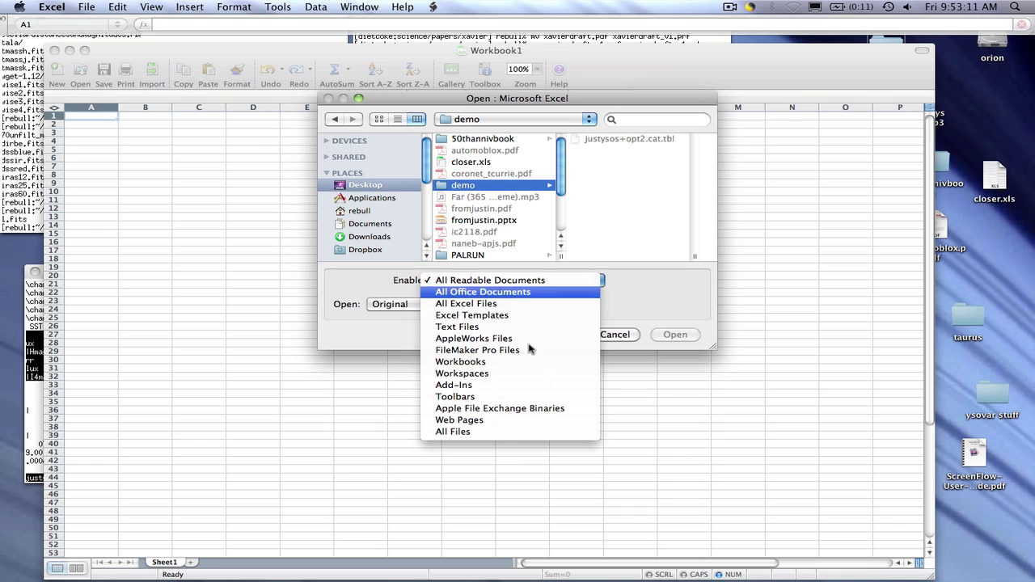
pyautogui.click(512, 432)
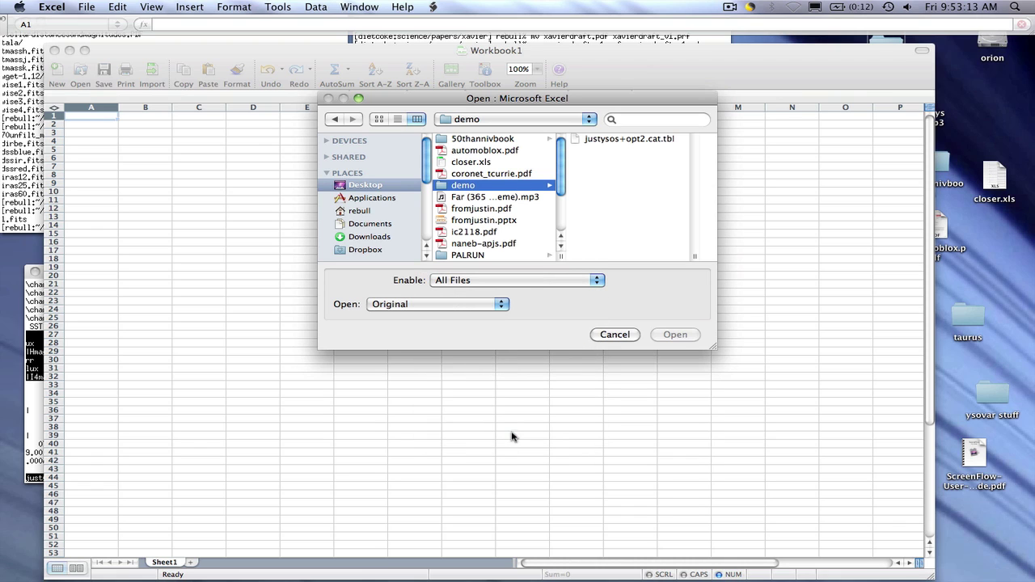
pyautogui.click(668, 139)
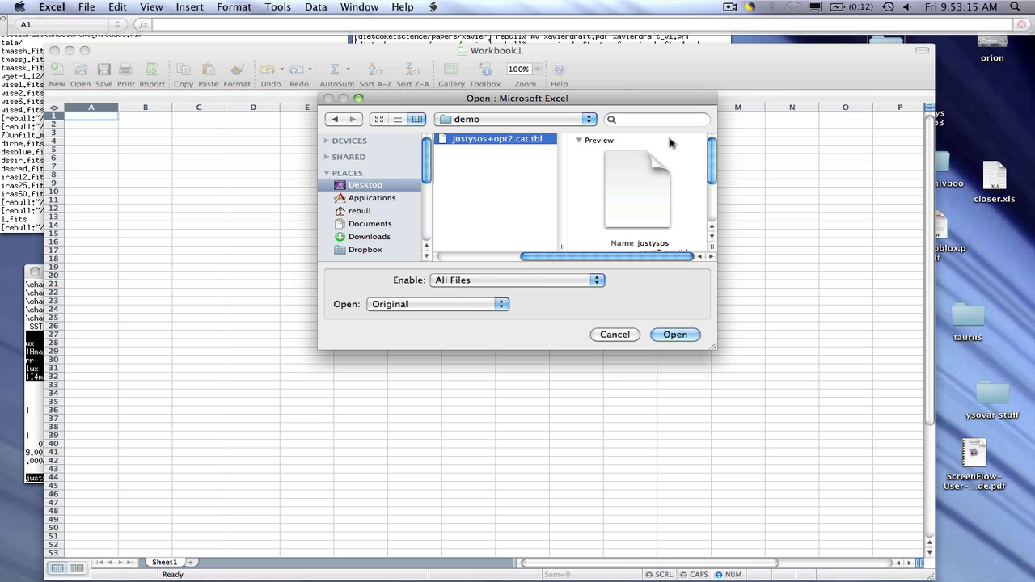
pyautogui.click(673, 335)
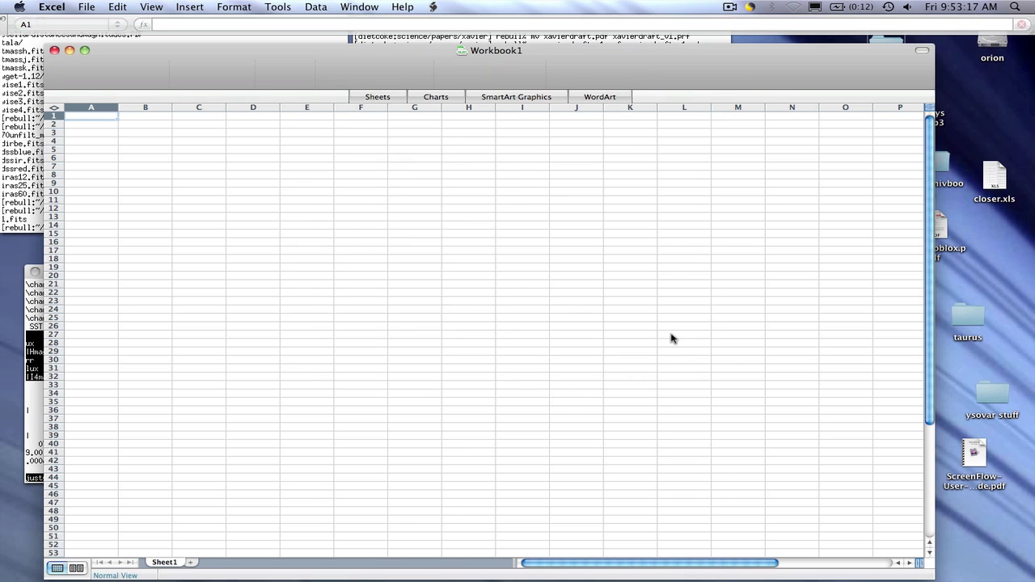
pyautogui.moveTo(402, 291); pyautogui.dragTo(464, 230)
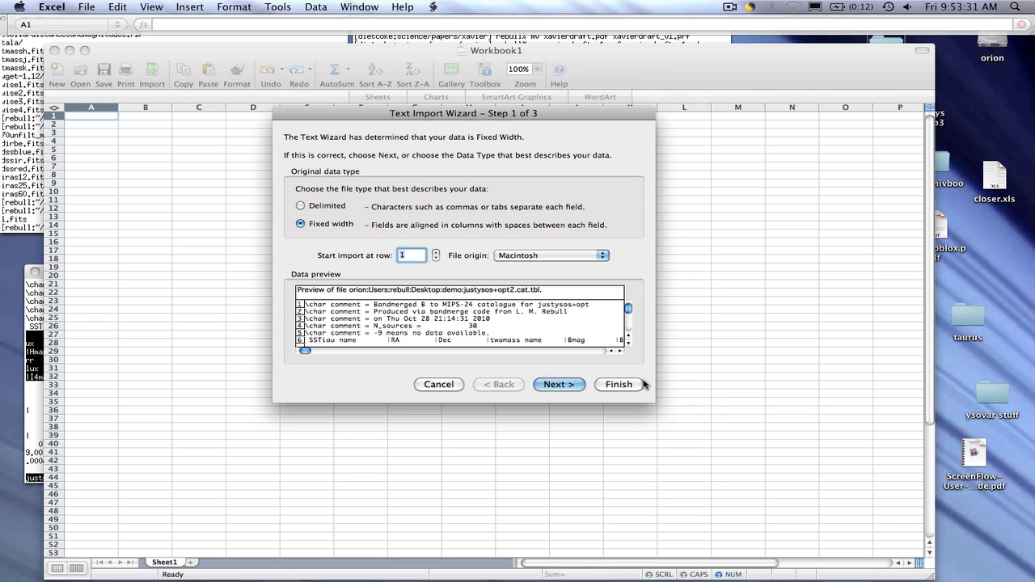
# Step: Finish the Text Import Wizard with default fixed-width breaks, then widen column B to show its values
pyautogui.click(638, 385)
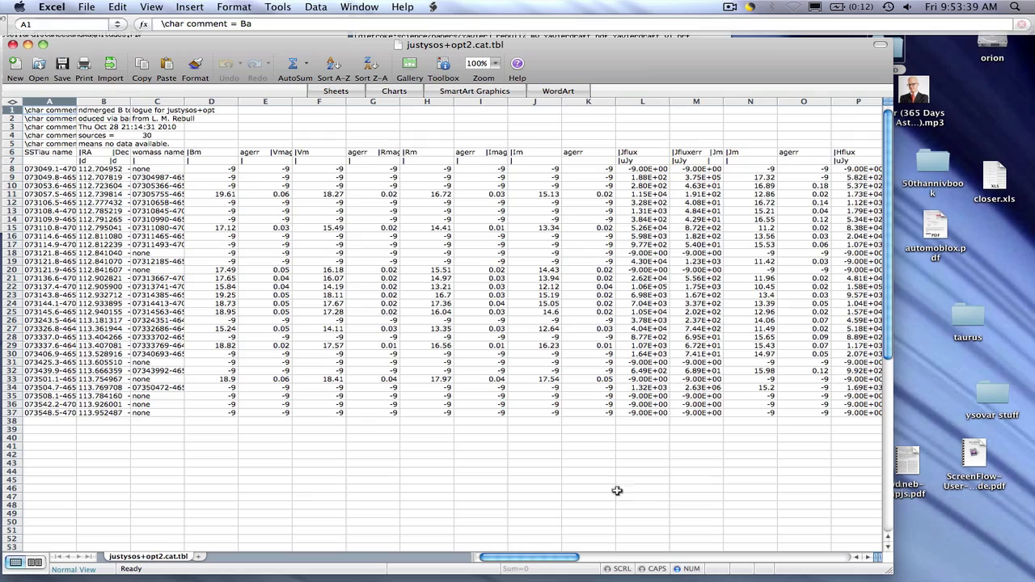
pyautogui.moveTo(537, 558); pyautogui.dragTo(441, 506)
pyautogui.moveTo(130, 102); pyautogui.dragTo(204, 102)
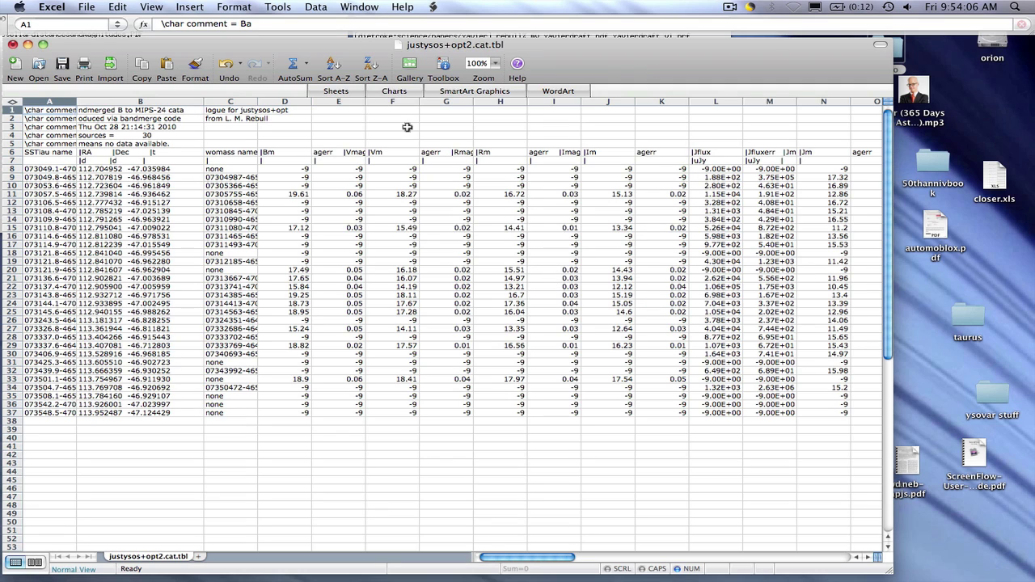
# Step: Discard the first import unsaved and reopen justysos+opt2.cat.tbl, advancing to wizard Step 2
pyautogui.click(14, 45)
pyautogui.click(409, 142)
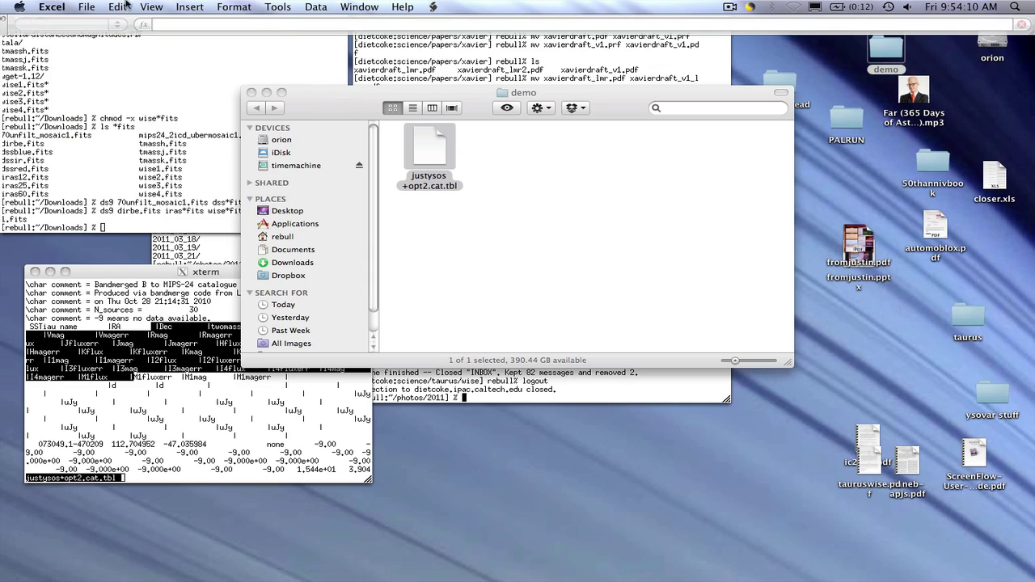
pyautogui.click(87, 5)
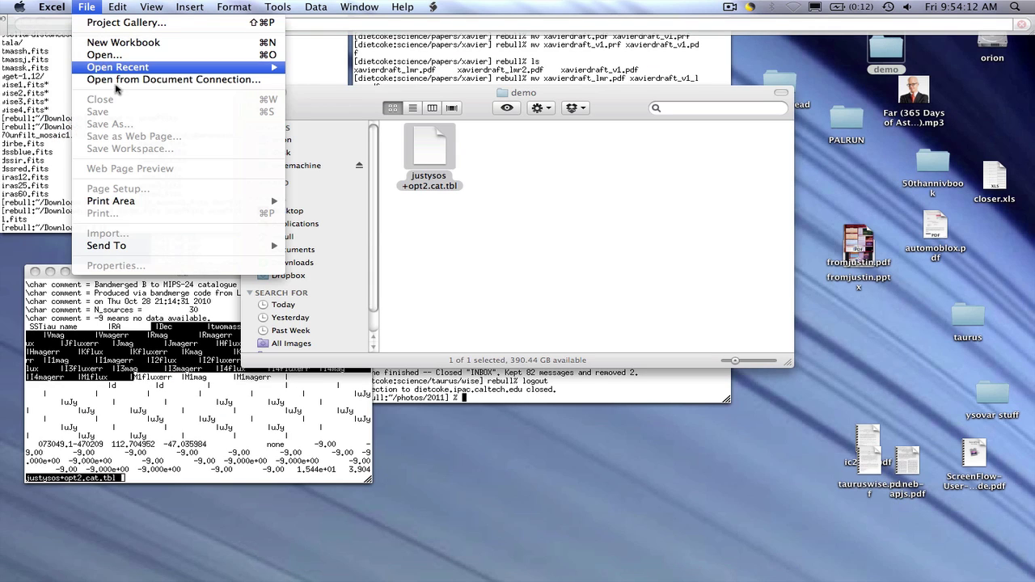
pyautogui.click(118, 59)
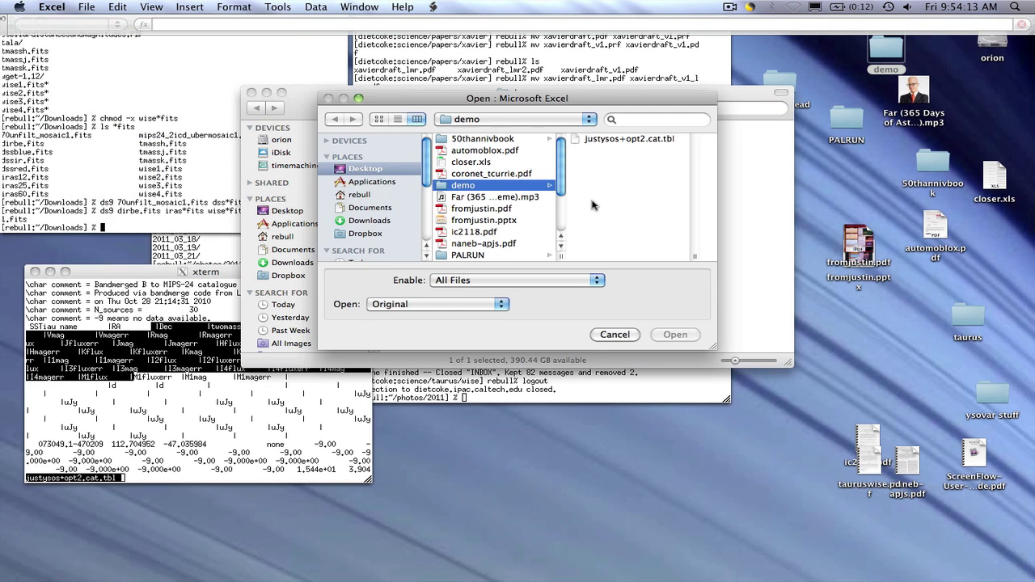
pyautogui.click(624, 140)
pyautogui.click(675, 334)
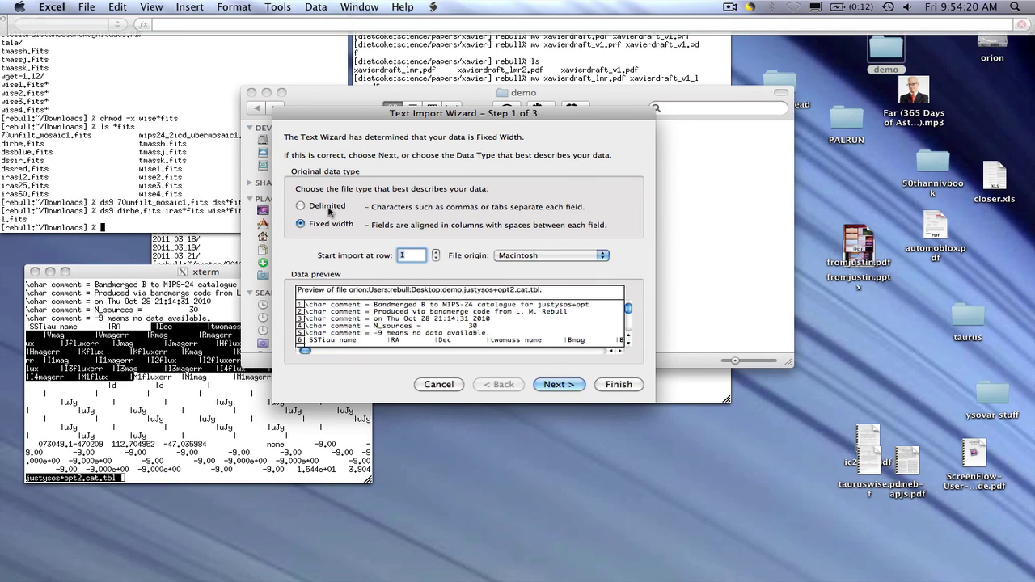
pyautogui.click(571, 384)
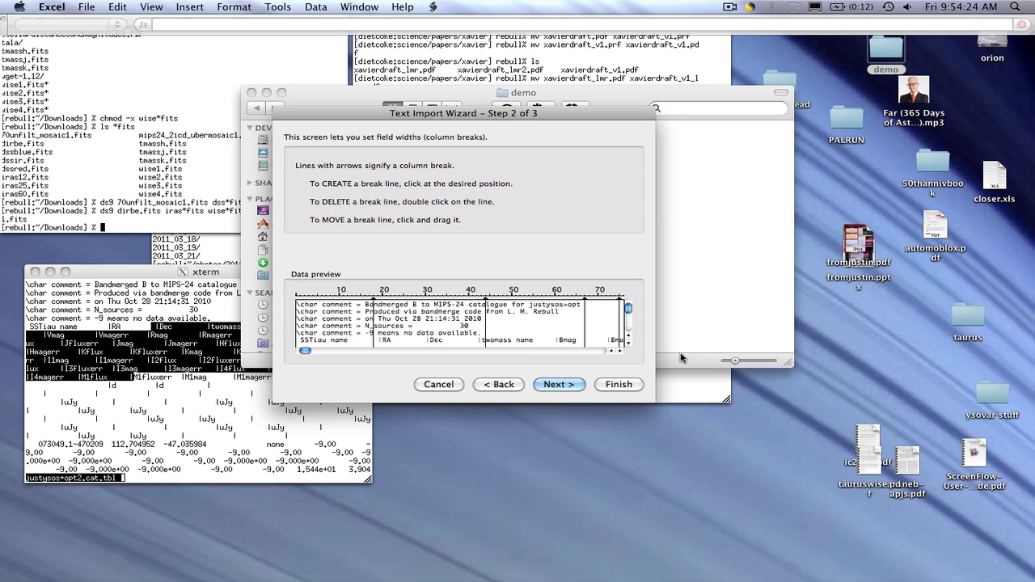
# Step: Place fixed-width breaks between the name, RA, Dec and twomass name columns and around Bmag
pyautogui.click(629, 343)
pyautogui.click(629, 343)
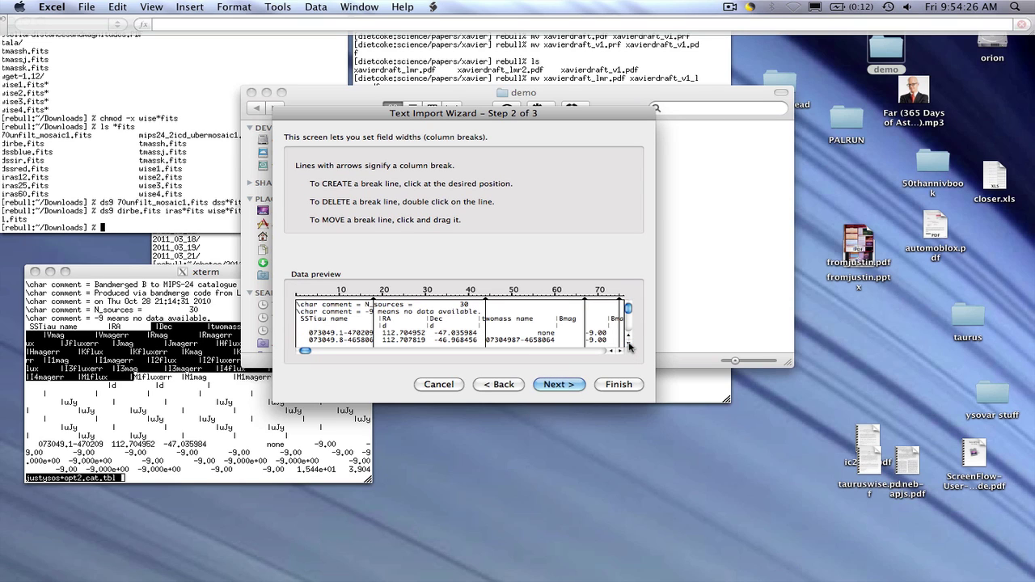
pyautogui.click(374, 301)
pyautogui.moveTo(376, 302); pyautogui.dragTo(382, 301)
pyautogui.click(429, 322)
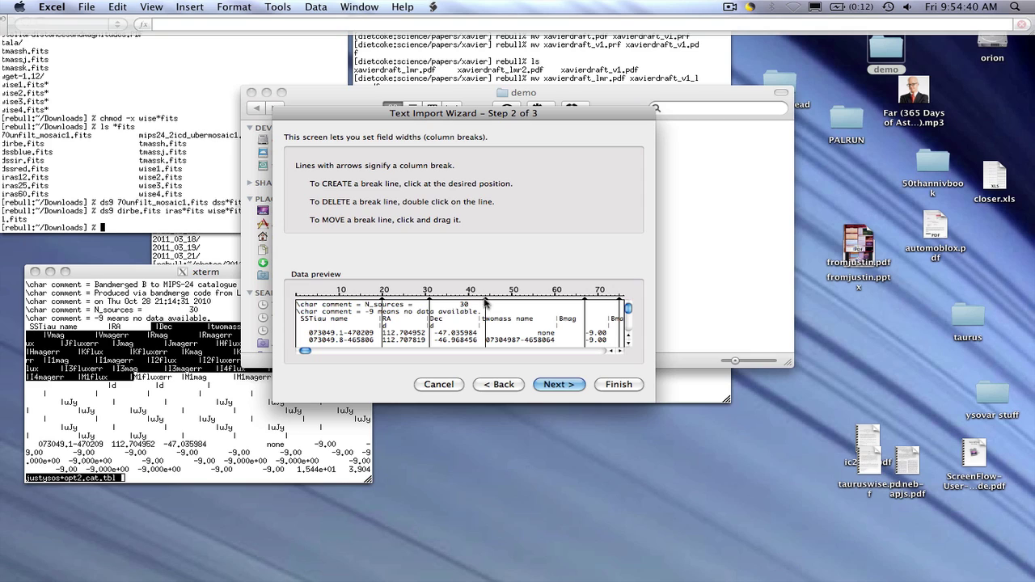
pyautogui.moveTo(486, 305); pyautogui.dragTo(482, 304)
pyautogui.moveTo(586, 305); pyautogui.dragTo(558, 305)
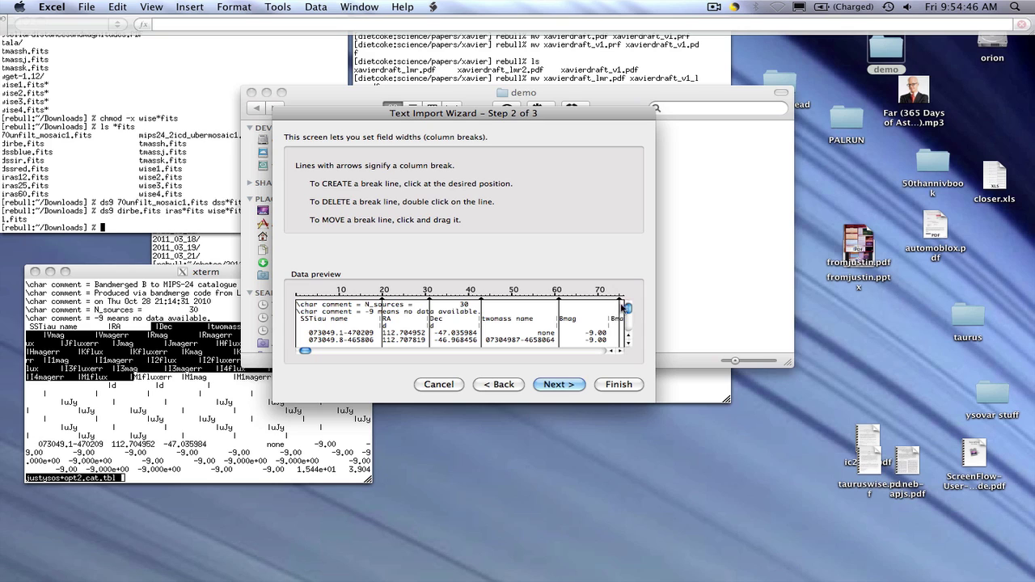
pyautogui.moveTo(623, 304); pyautogui.dragTo(610, 304)
# Step: Align breaks before Rmag, between Rmagerr and Imag, and between Imagerr and Jflux
pyautogui.click(619, 352)
pyautogui.moveTo(619, 352); pyautogui.dragTo(620, 353)
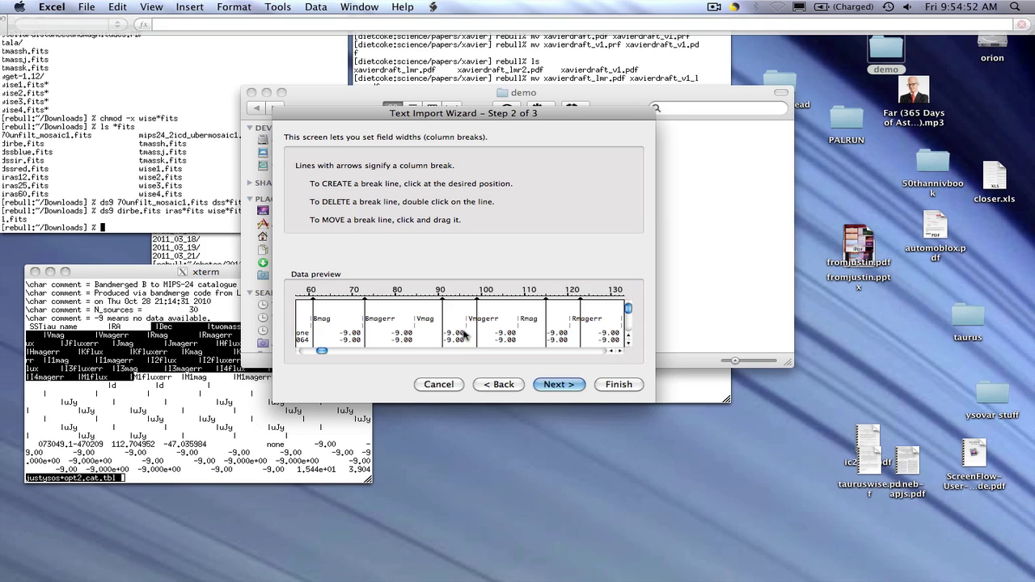
pyautogui.moveTo(434, 301); pyautogui.dragTo(468, 300)
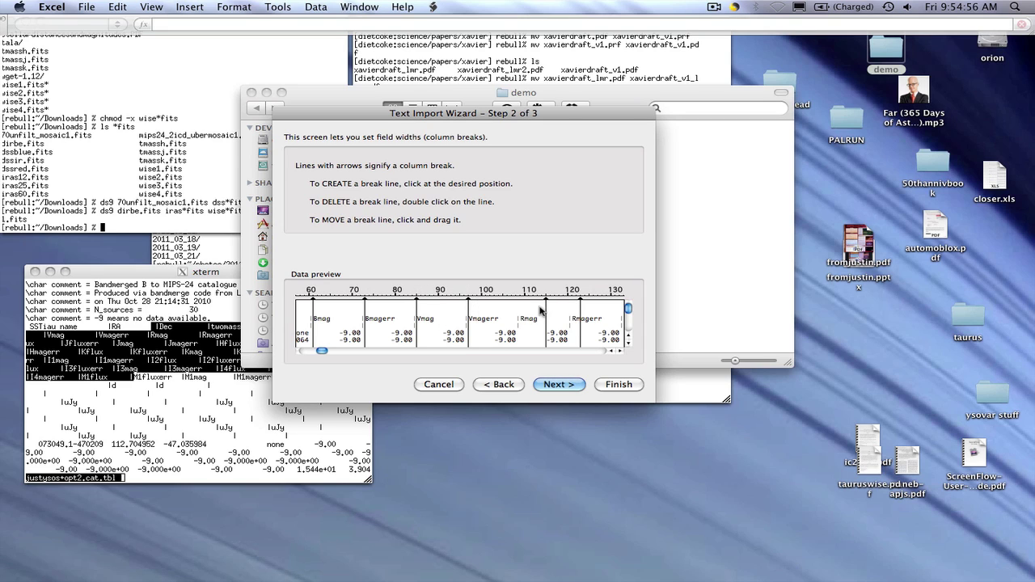
pyautogui.moveTo(546, 300); pyautogui.dragTo(571, 301)
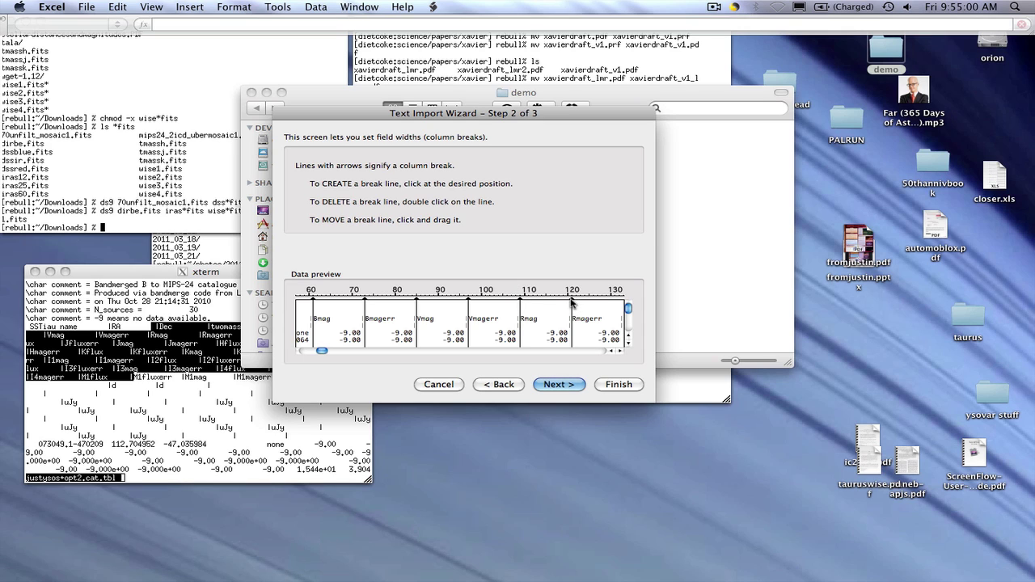
pyautogui.click(601, 158)
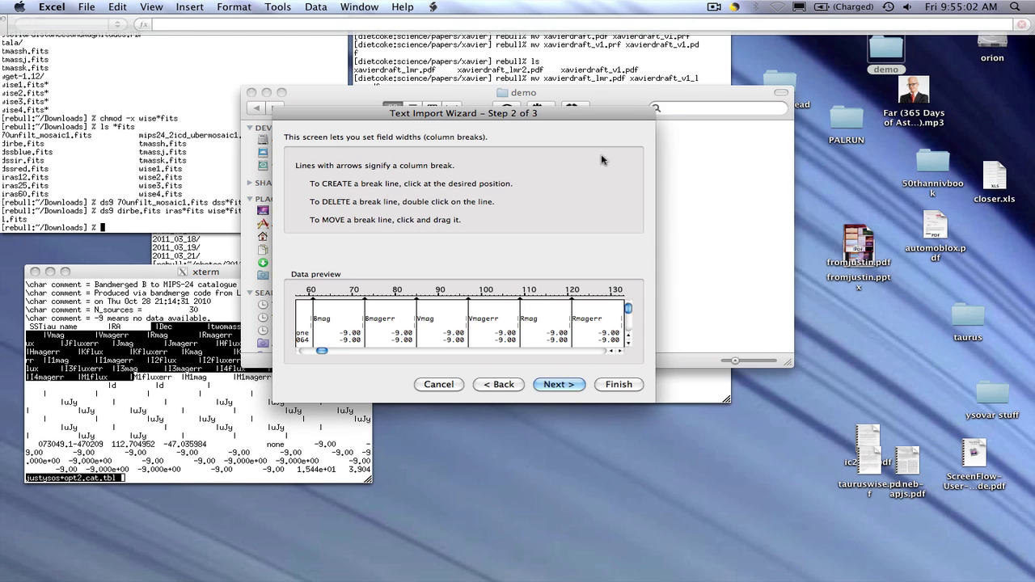
pyautogui.click(619, 351)
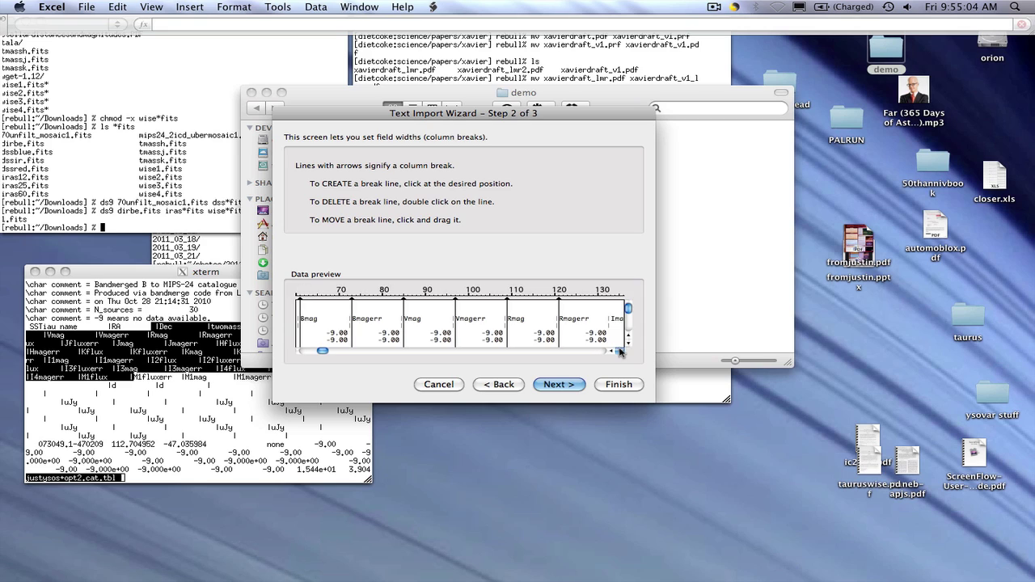
pyautogui.click(620, 351)
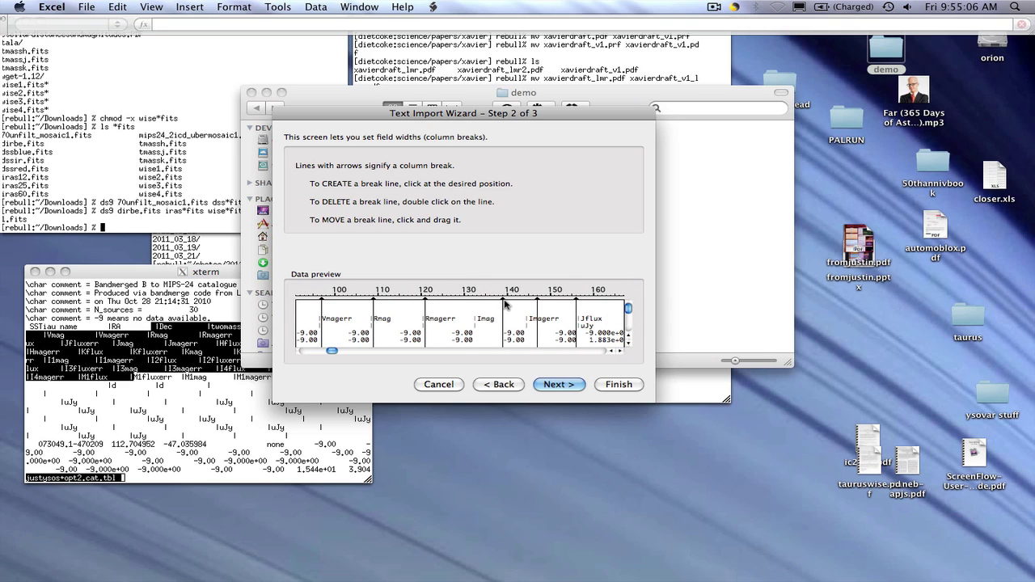
pyautogui.moveTo(506, 303); pyautogui.dragTo(529, 303)
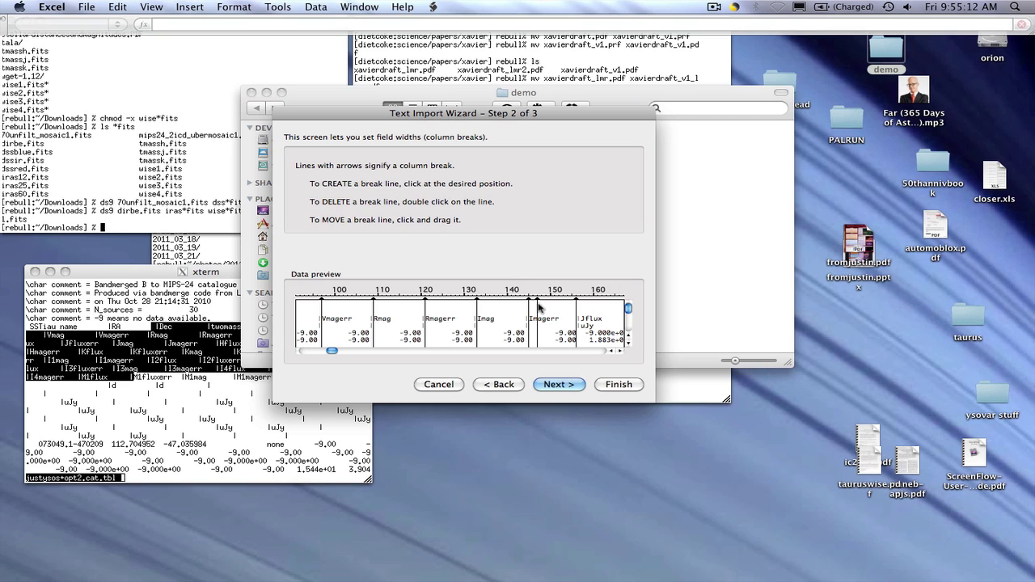
pyautogui.moveTo(575, 303); pyautogui.dragTo(584, 302)
pyautogui.click(598, 351)
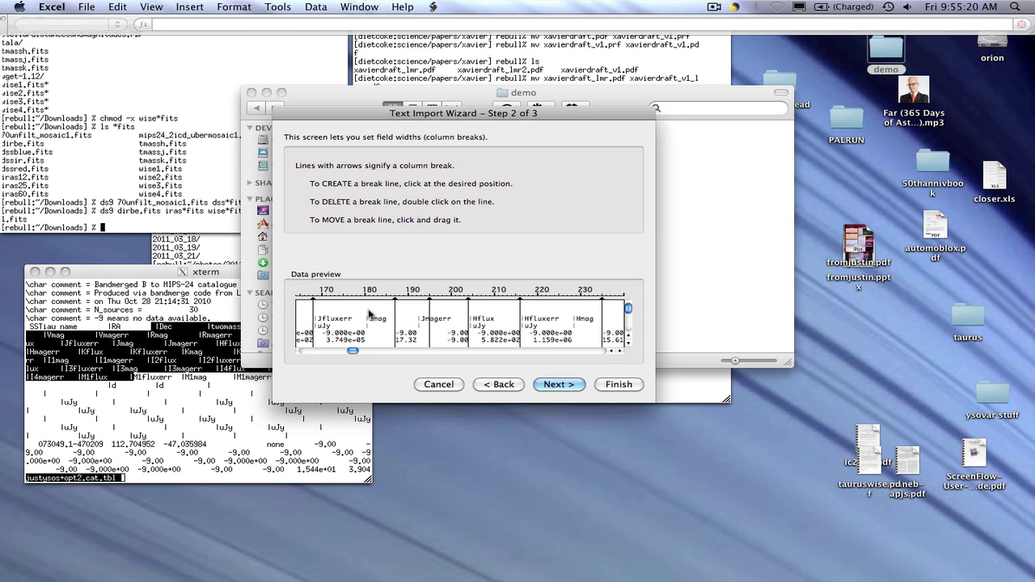
# Step: Align breaks for the Jfluxerr, Jmag/Jmagerr, Hmag and Kmagerr column boundaries
pyautogui.moveTo(315, 300); pyautogui.dragTo(318, 301)
pyautogui.moveTo(397, 303); pyautogui.dragTo(524, 303)
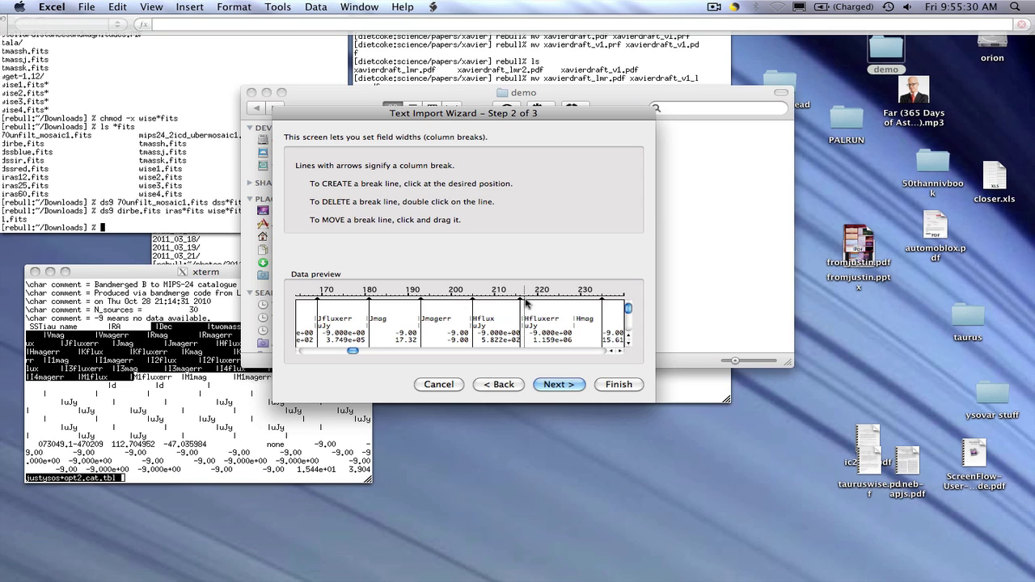
pyautogui.click(593, 301)
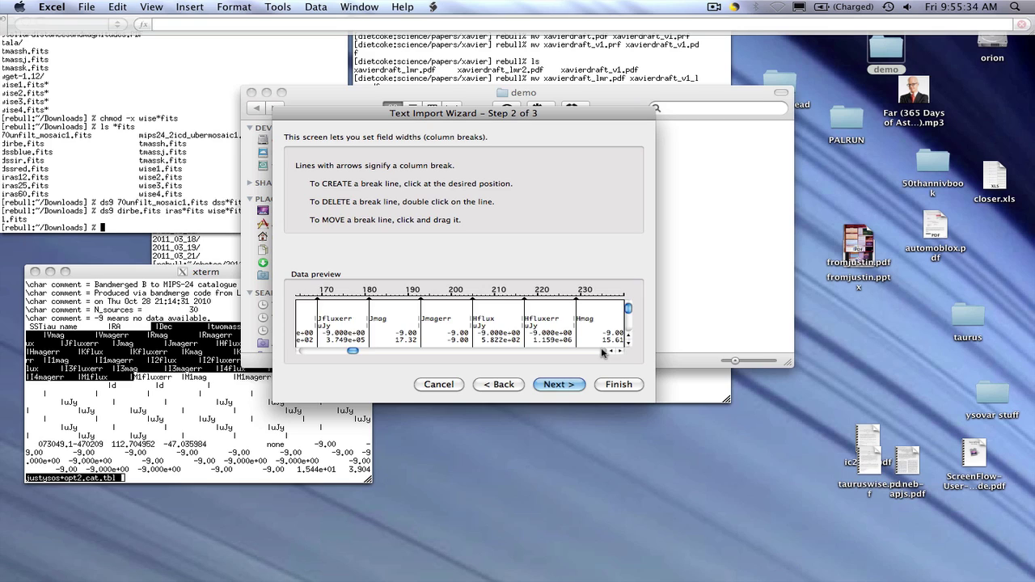
pyautogui.hscroll(5, 549, 332)
pyautogui.moveTo(324, 301); pyautogui.dragTo(420, 301)
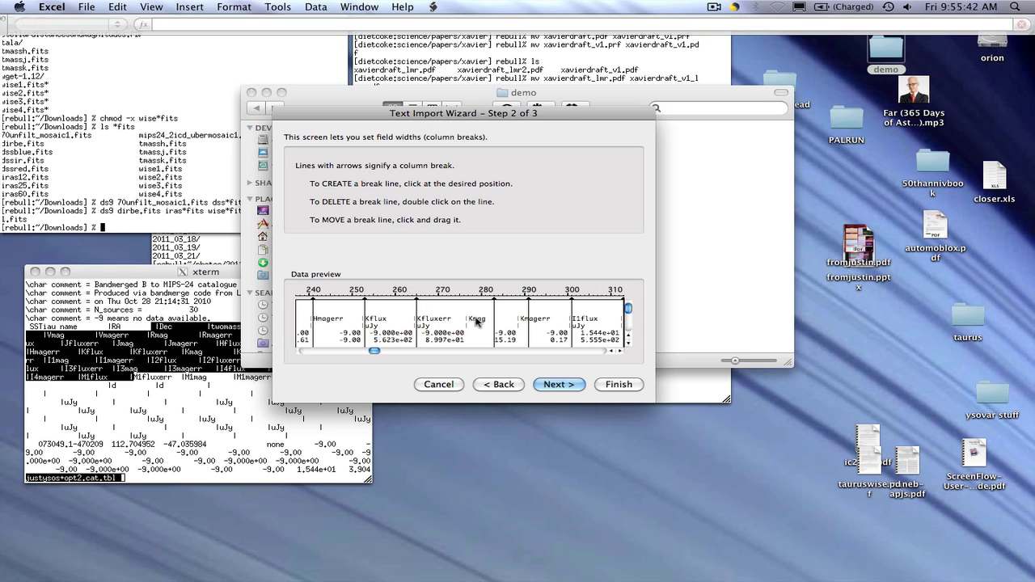
pyautogui.moveTo(494, 301); pyautogui.dragTo(523, 302)
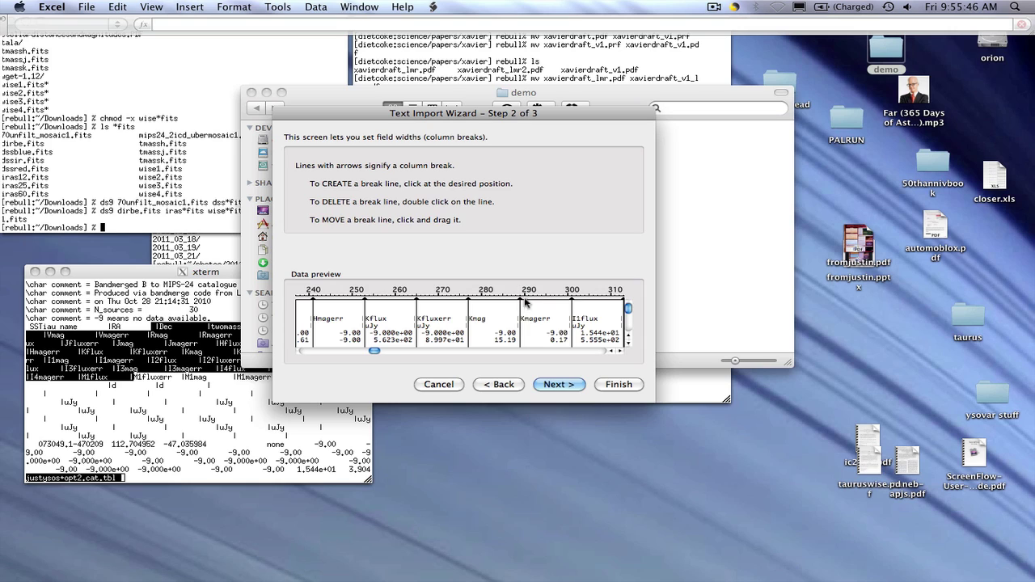
# Step: Add a break between I1fluxerr and I1mag and remove stray breaks inside I1magerr and I2mag
pyautogui.click(569, 353)
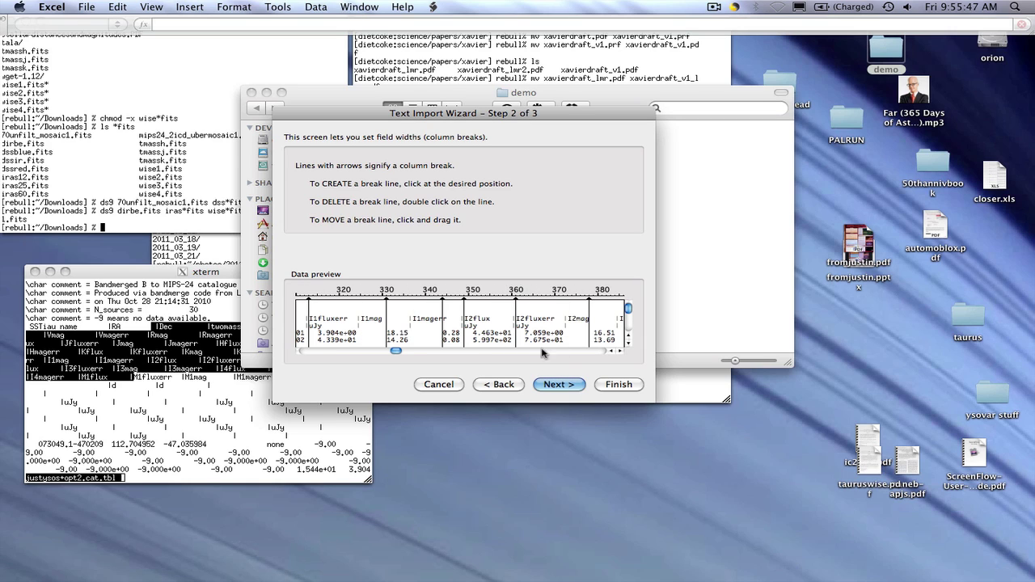
pyautogui.click(380, 303)
pyautogui.moveTo(381, 303); pyautogui.dragTo(411, 305)
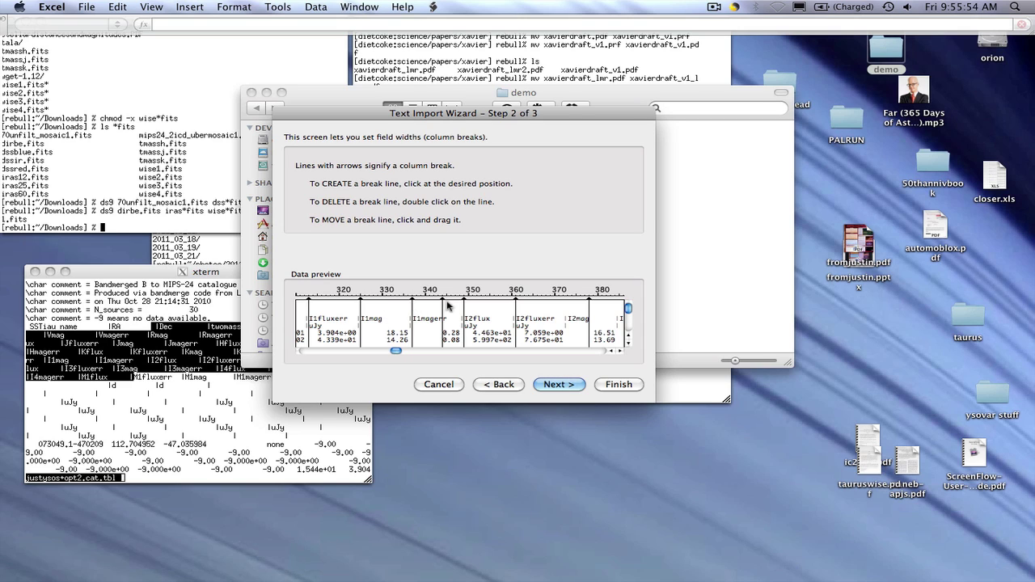
pyautogui.doubleClick(443, 304)
pyautogui.moveTo(590, 305); pyautogui.dragTo(567, 305)
# Step: Set breaks around I3flux, I3fluxerr, I3mag and I3magerr, deleting extras, and align the I4flux break
pyautogui.hscroll(5, 611, 341)
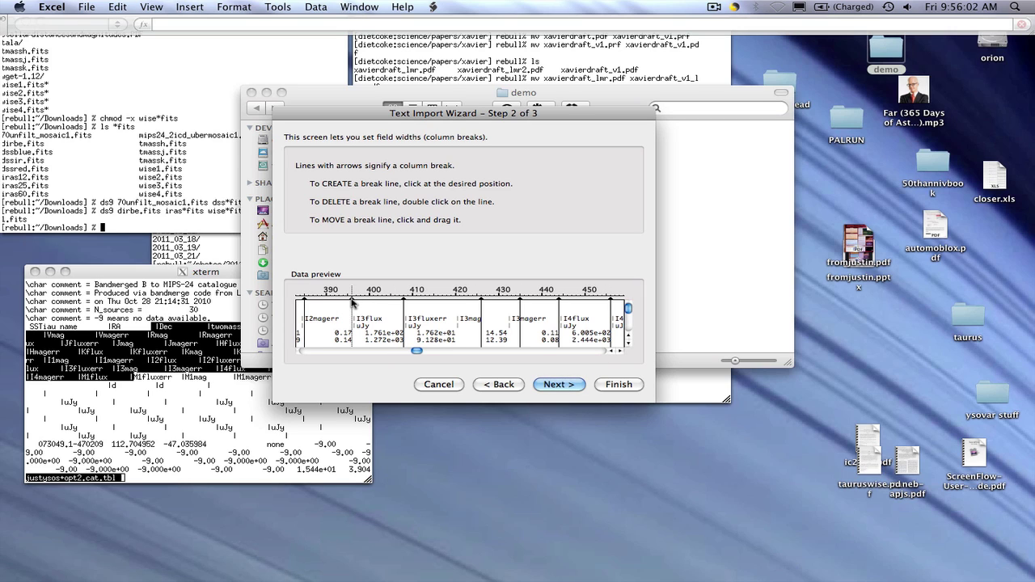
pyautogui.click(354, 301)
pyautogui.moveTo(404, 304); pyautogui.dragTo(407, 303)
pyautogui.click(460, 304)
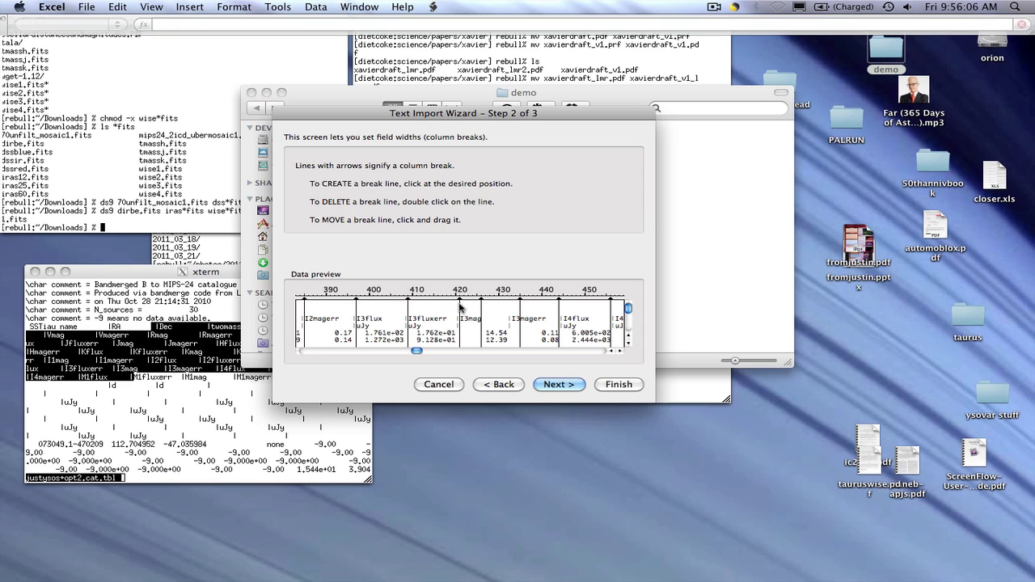
pyautogui.click(481, 302)
pyautogui.click(511, 303)
pyautogui.doubleClick(525, 304)
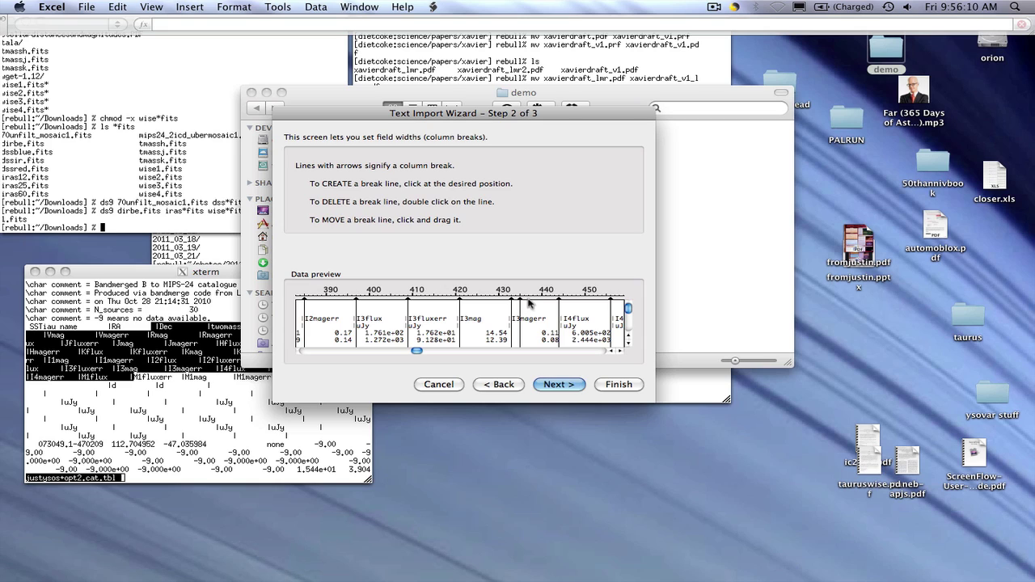
pyautogui.doubleClick(520, 303)
pyautogui.moveTo(559, 303); pyautogui.dragTo(563, 303)
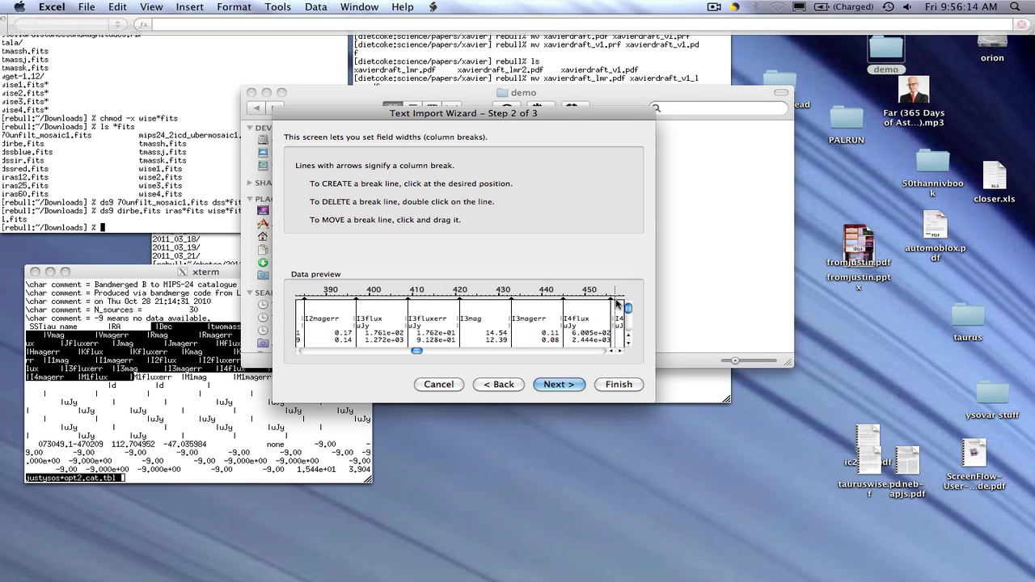
pyautogui.click(593, 351)
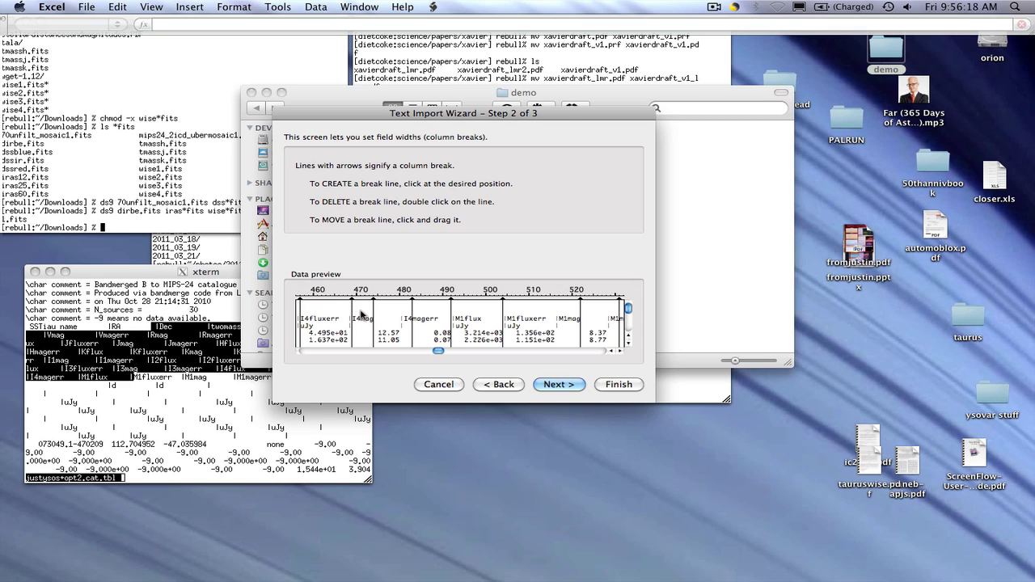
# Step: Remove the stray I4mag break, set breaks before I4magerr and M1mag, and delete the duplicate
pyautogui.doubleClick(373, 306)
pyautogui.moveTo(412, 301); pyautogui.dragTo(507, 302)
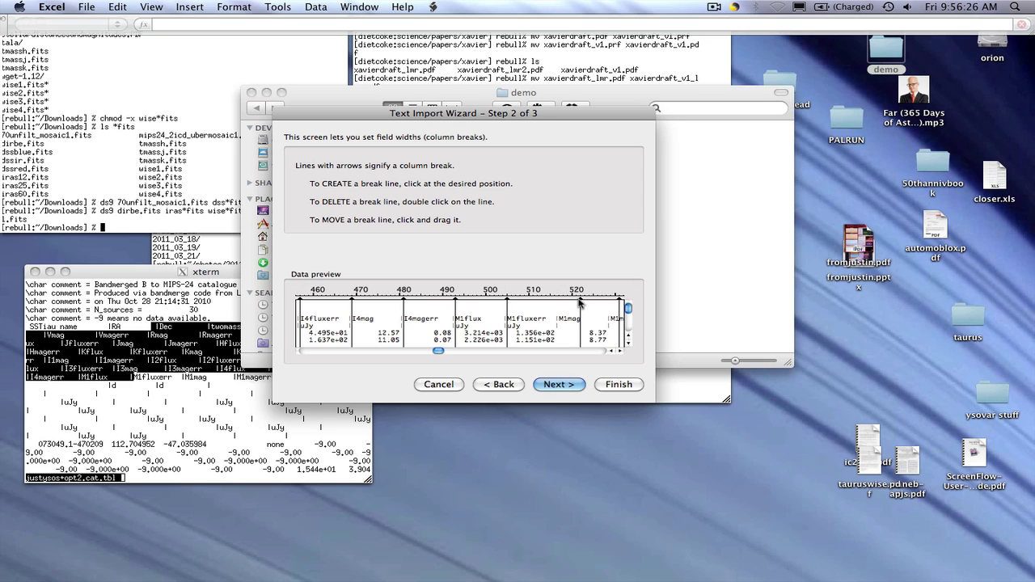
pyautogui.moveTo(579, 302); pyautogui.dragTo(611, 304)
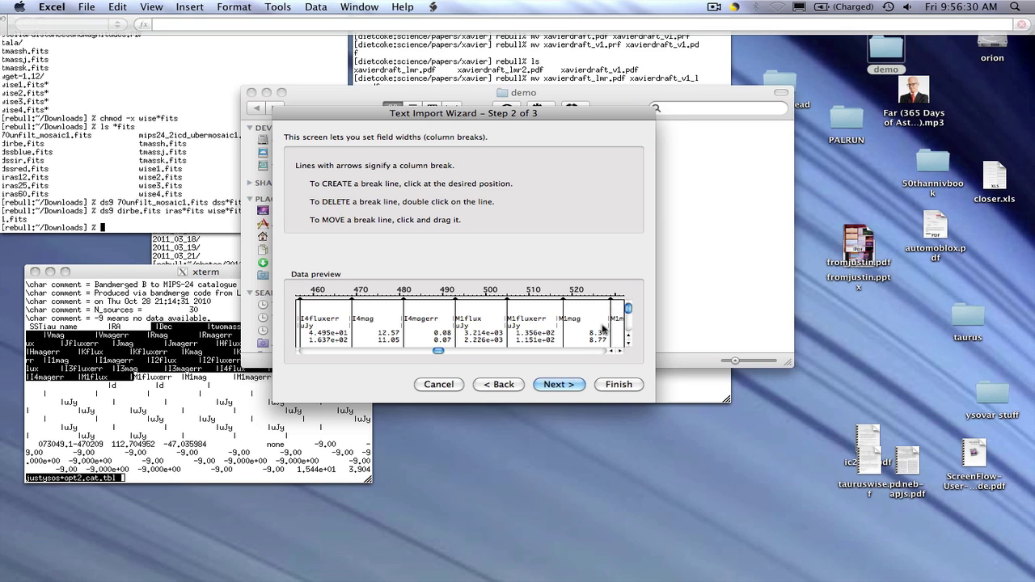
pyautogui.click(581, 351)
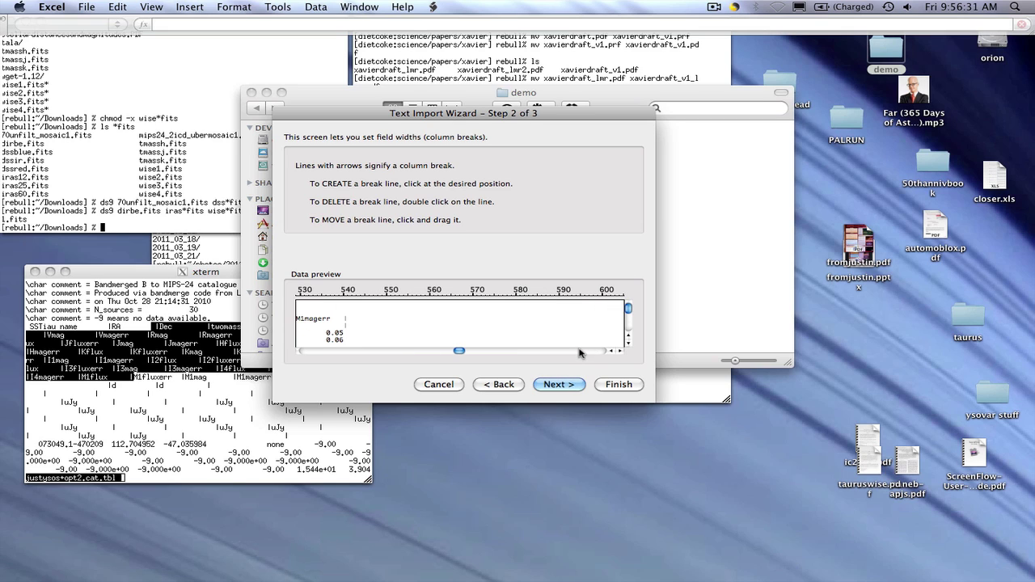
pyautogui.click(444, 352)
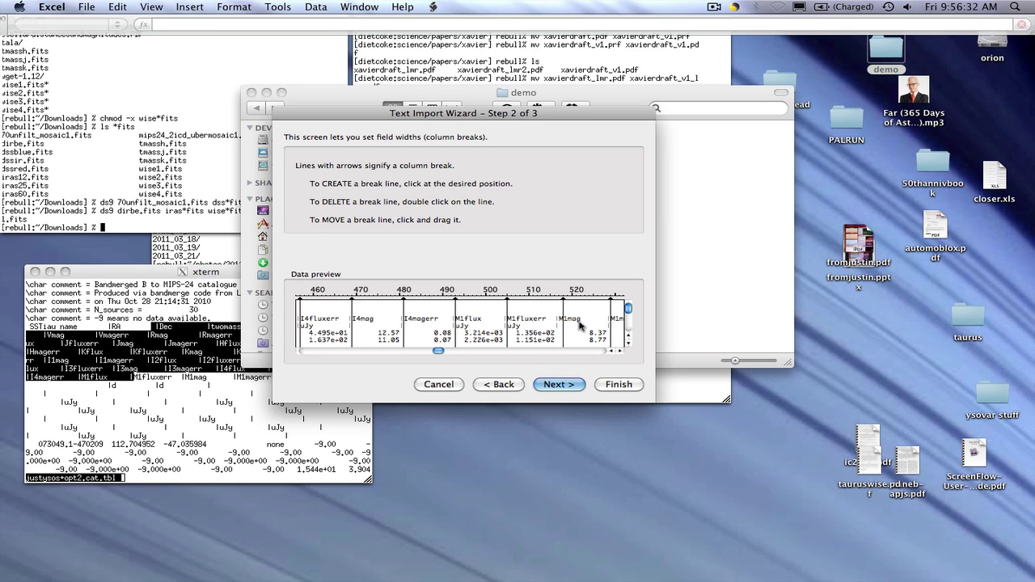
pyautogui.click(562, 301)
pyautogui.doubleClick(564, 309)
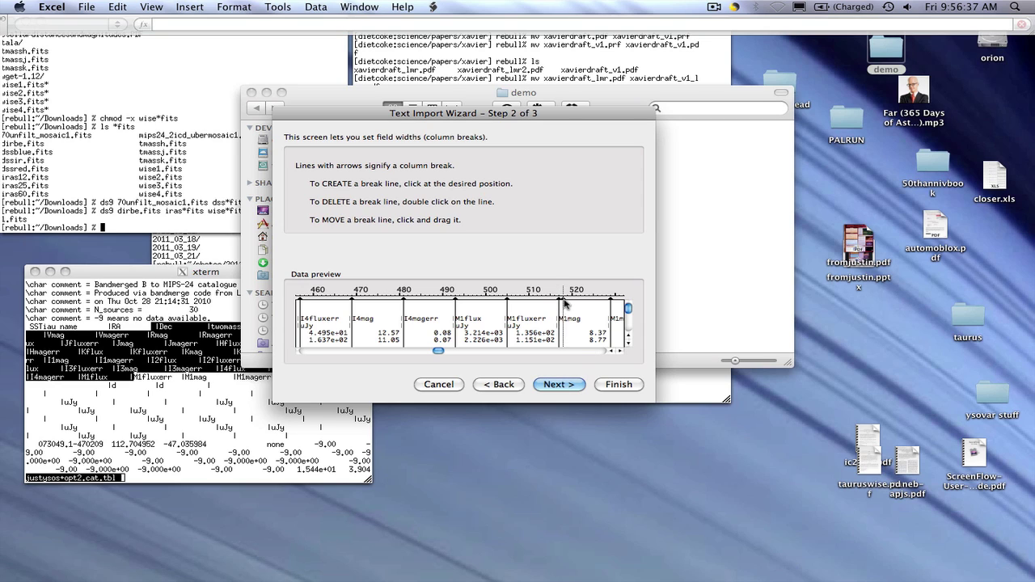
pyautogui.click(589, 353)
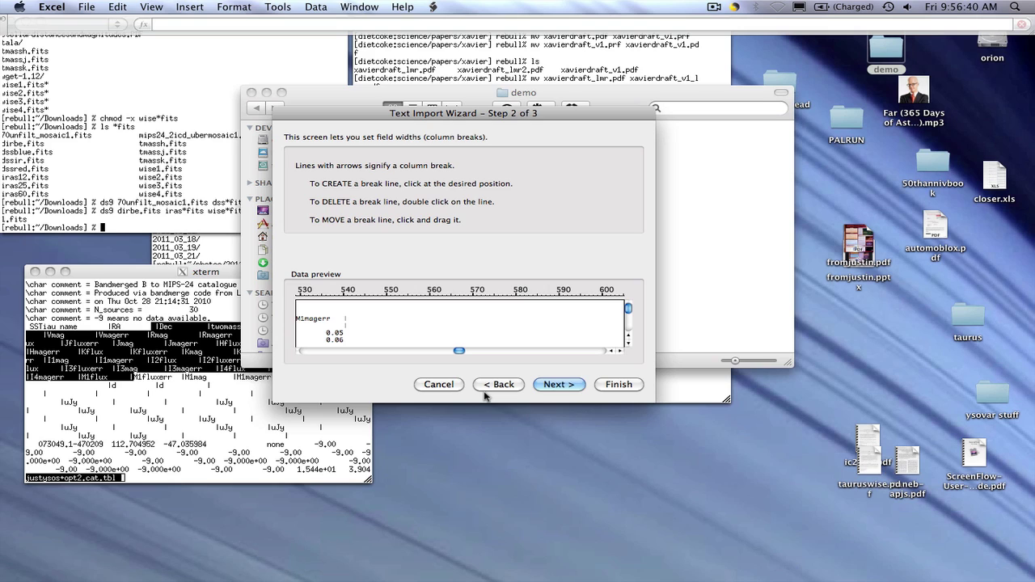
# Step: Finish the wizard to import the catalog into a worksheet and enlarge the workbook window
pyautogui.click(570, 384)
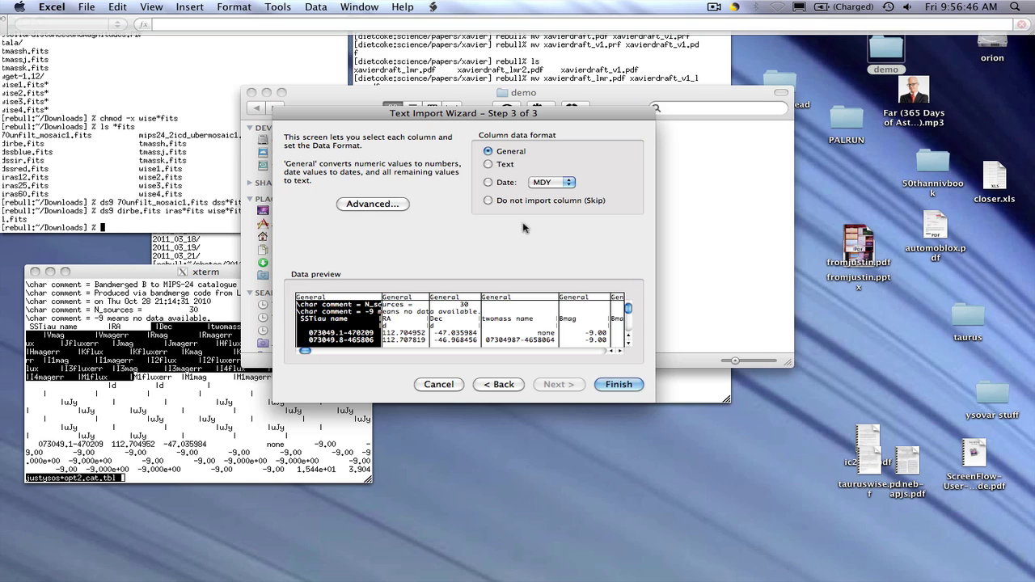
pyautogui.click(619, 383)
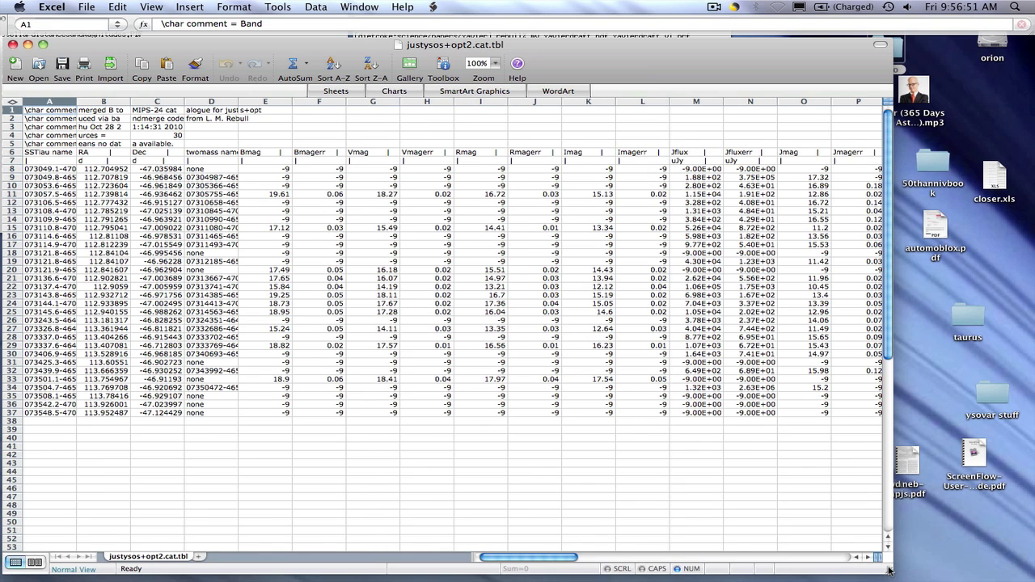
pyautogui.moveTo(888, 571); pyautogui.dragTo(920, 476)
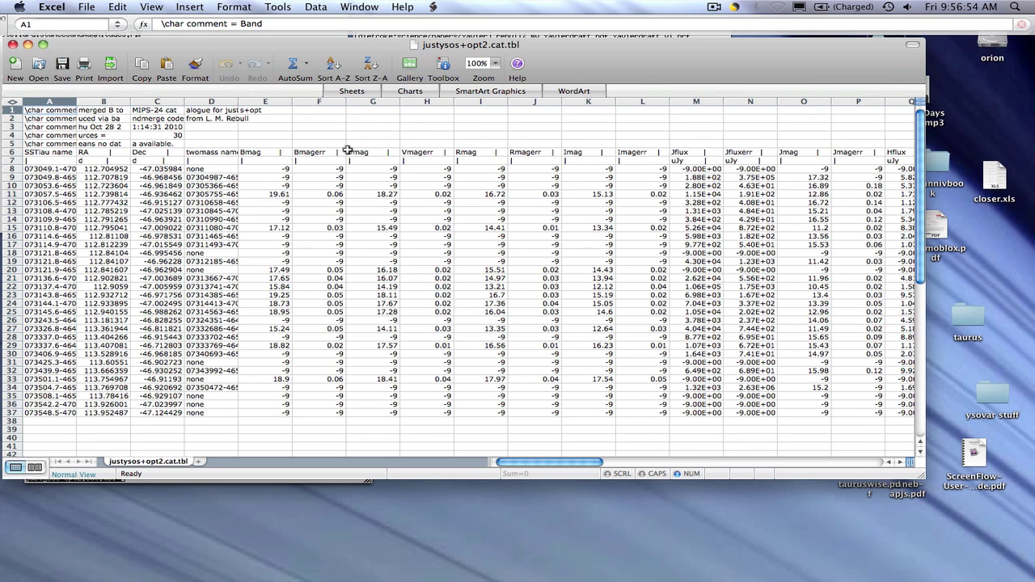